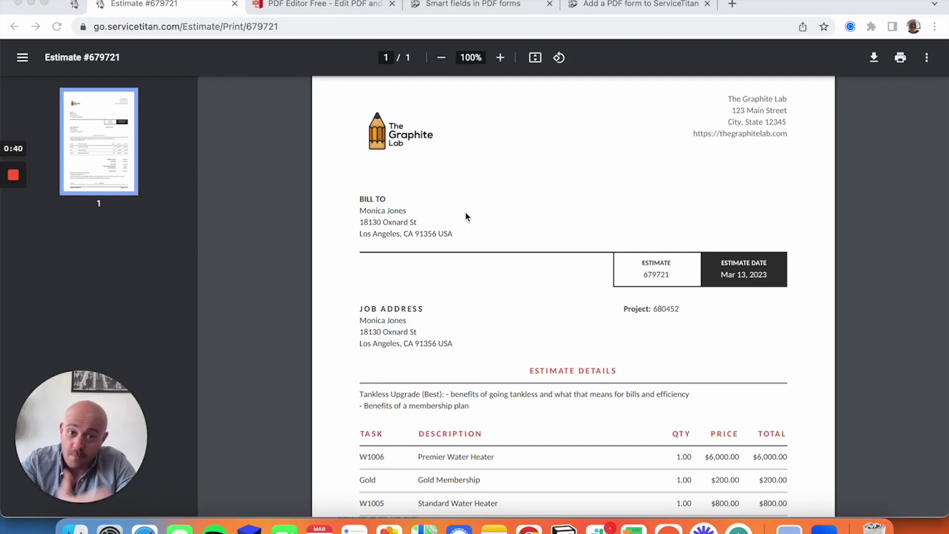
scroll(465, 216, "down", 3)
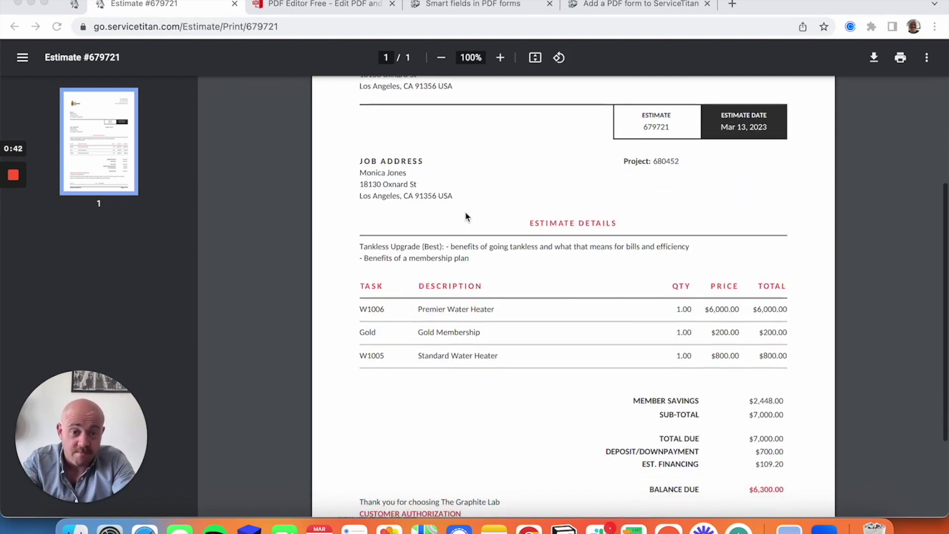
scroll(466, 217, "up", 2)
scroll(465, 217, "up", 1)
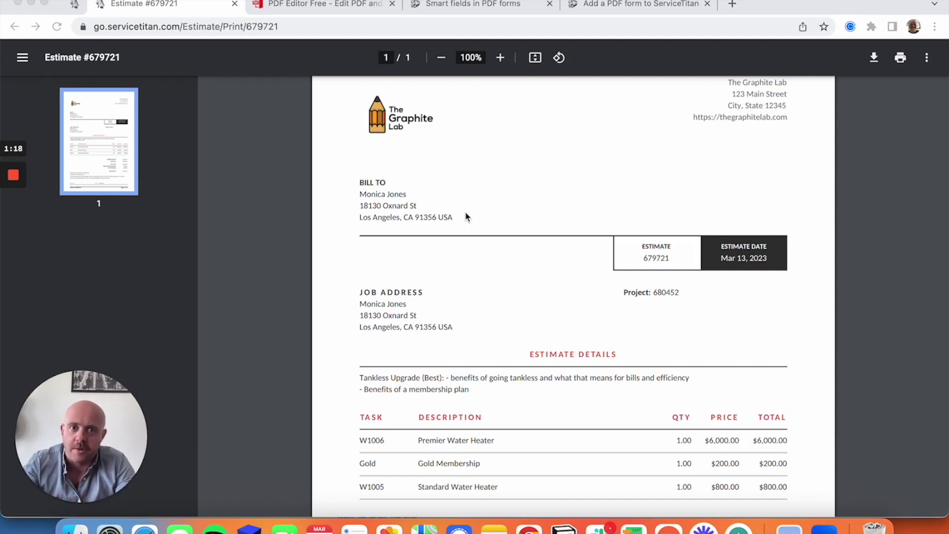
left_click(314, 4)
Open PDFescape's free online PDF editor
left_click(221, 24)
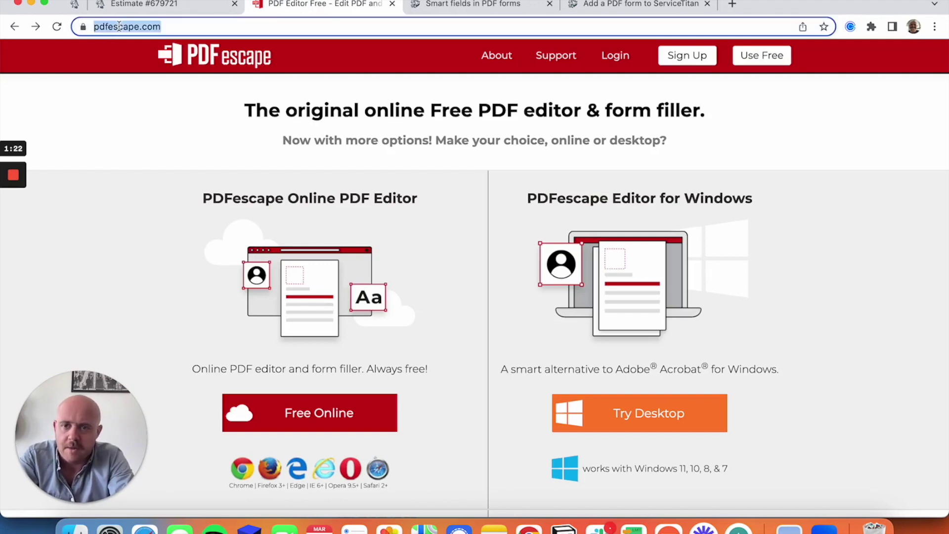
left_click(220, 26)
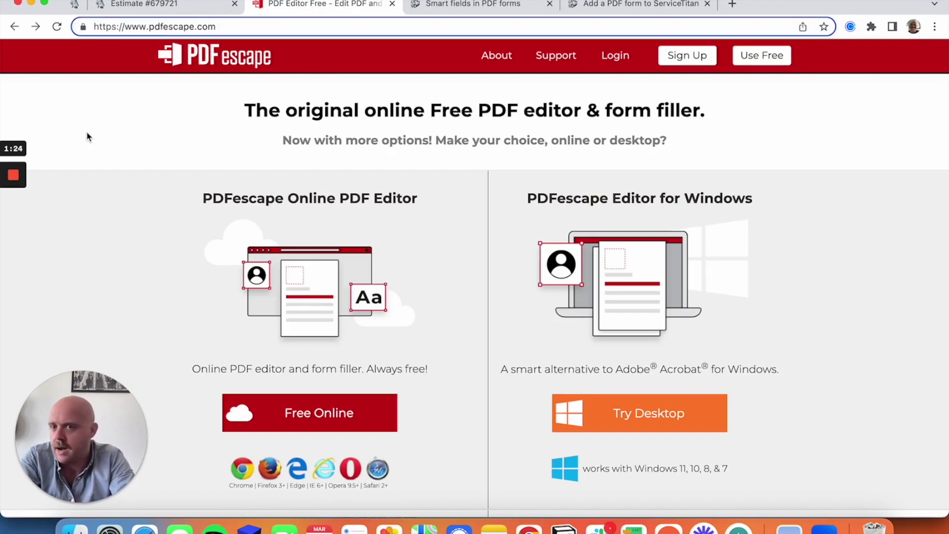
left_click(194, 127)
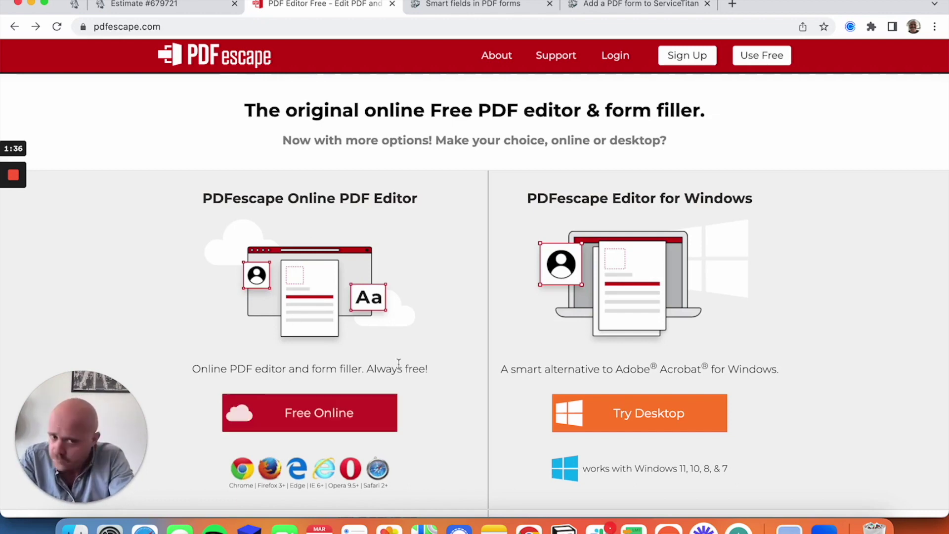
left_click(316, 414)
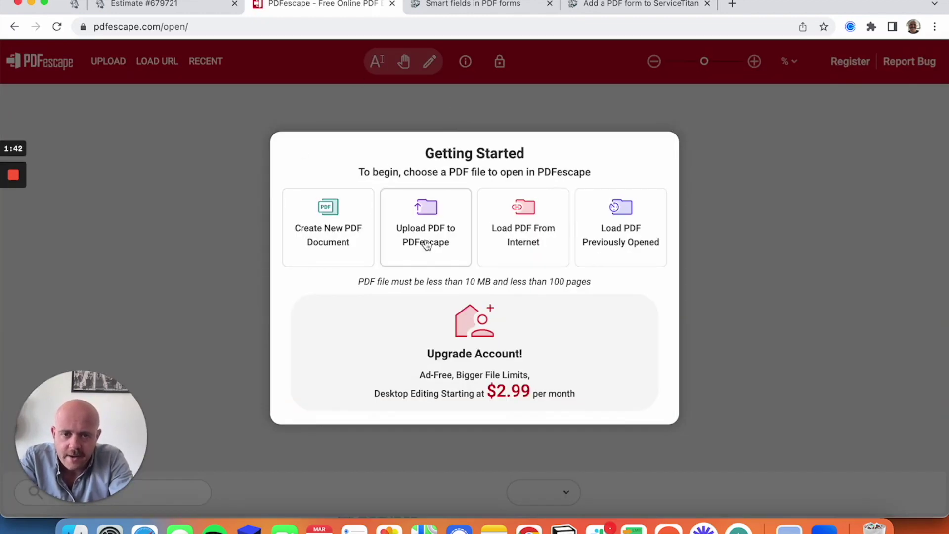
Upload Plumbing-Quote-Template.pdf from the Downloads folder into PDFescape
right_click(425, 239)
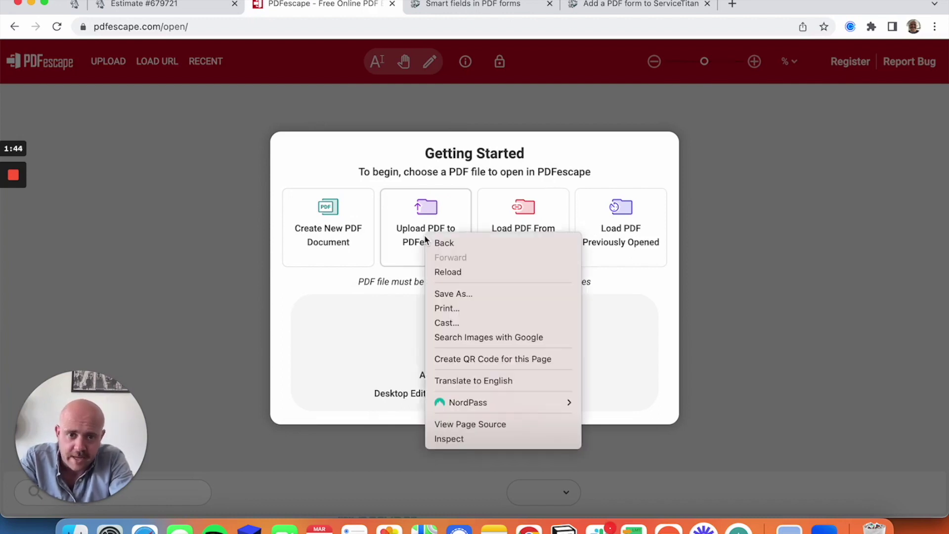
left_click(410, 231)
left_click(410, 231)
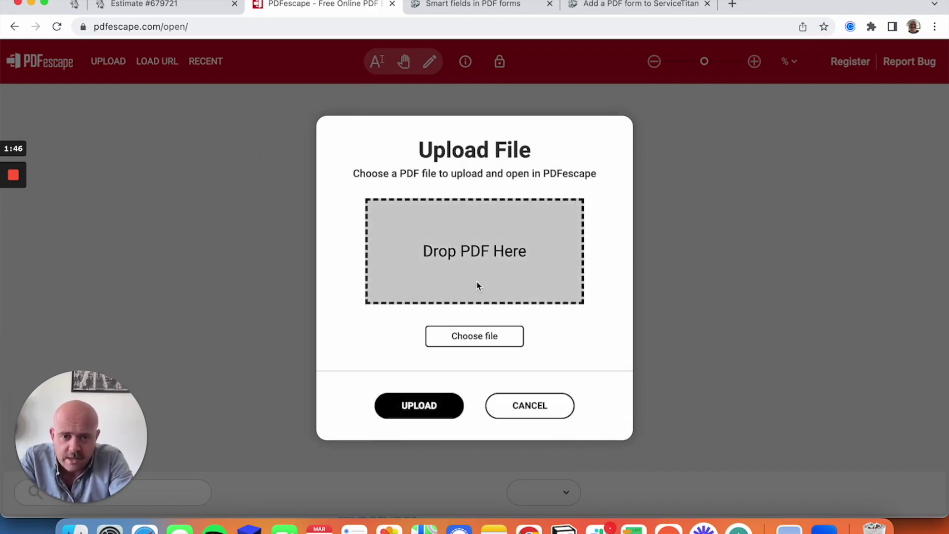
left_click(474, 337)
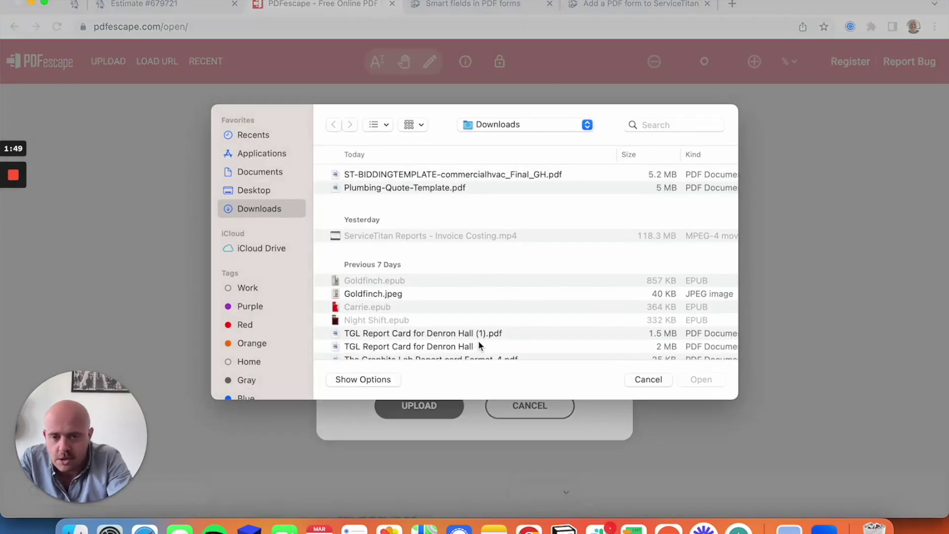
left_click(415, 176)
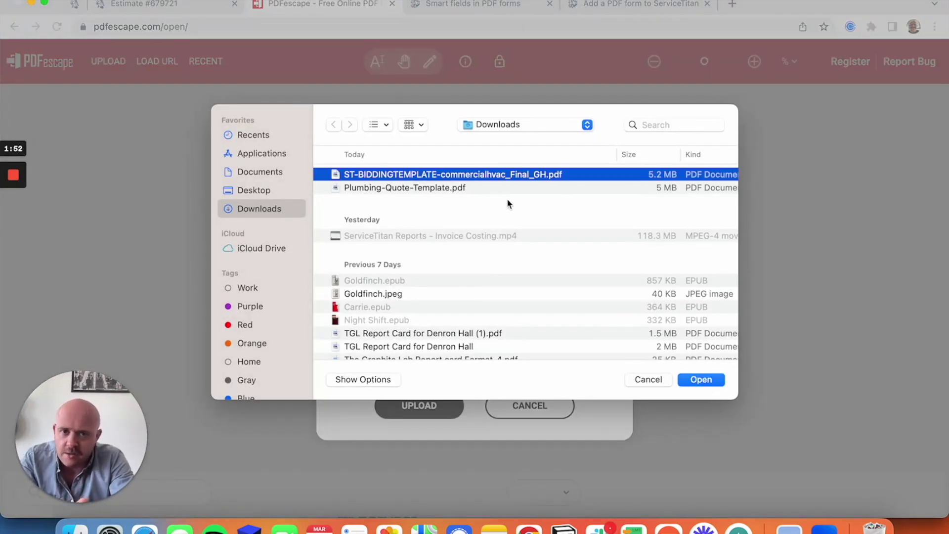
left_click(495, 188)
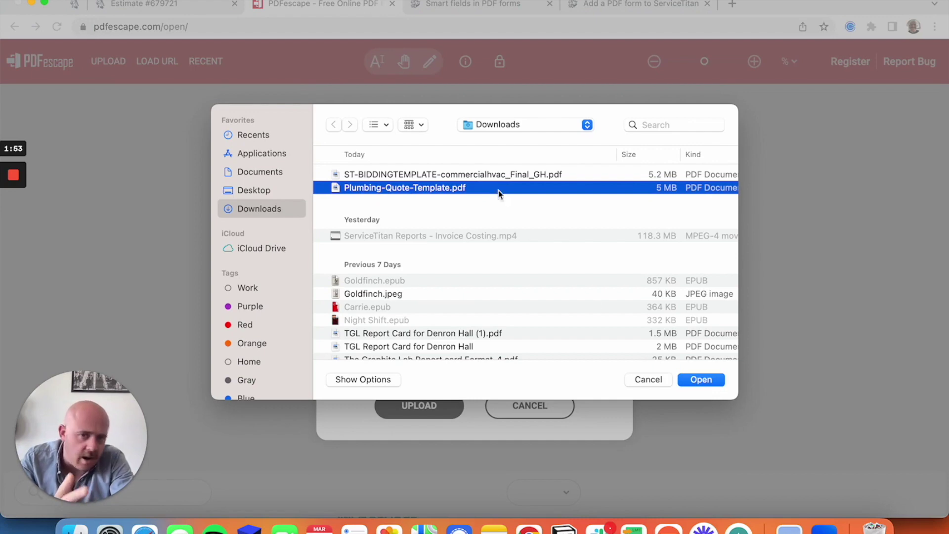
left_click(701, 380)
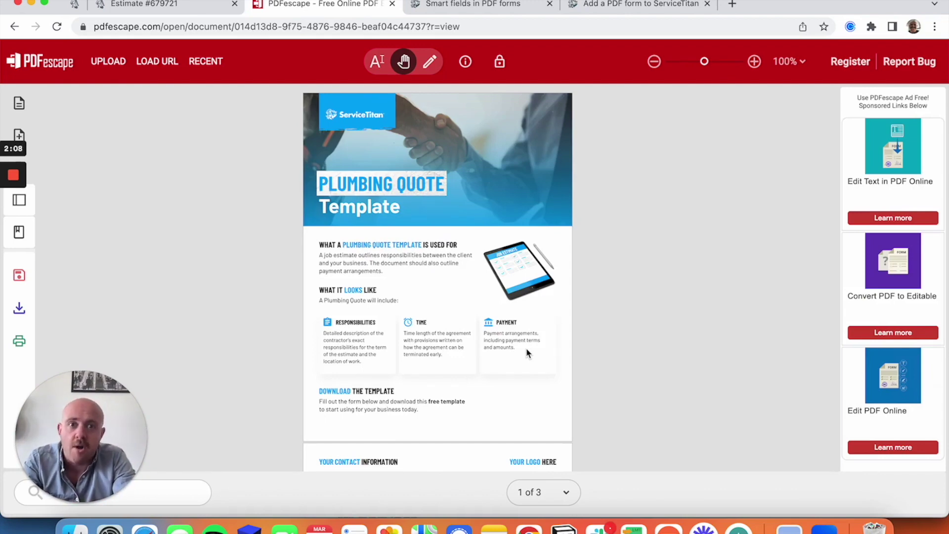
Scroll through page 1 of the template to the Download the Template section
scroll(527, 352, "up", 3)
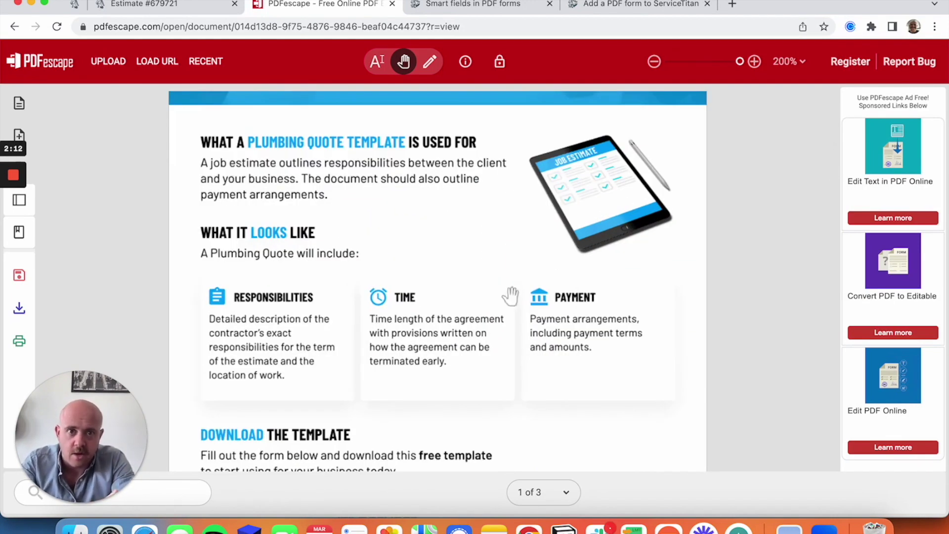
scroll(643, 126, "up", 1)
left_click_drag(644, 126, 648, 149)
scroll(620, 121, "down", 2)
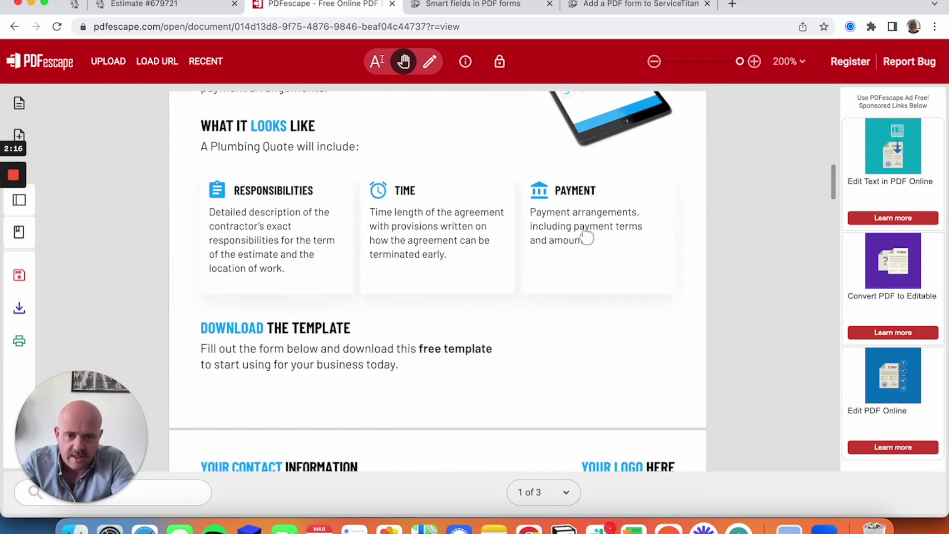
left_click_drag(589, 237, 586, 43)
Pan through pages 2 and 3: contact, job description, quote amount, payment and signature sections
left_click_drag(494, 302, 492, 77)
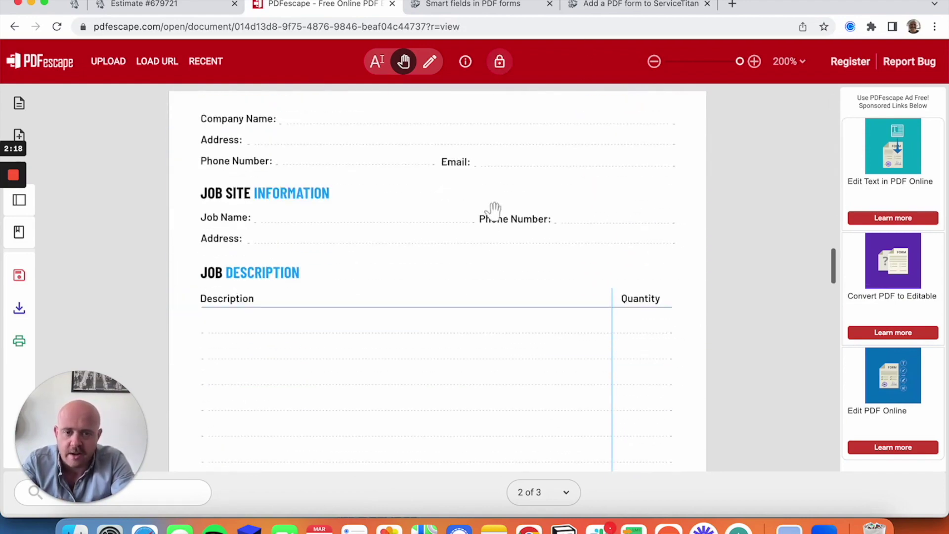
left_click_drag(494, 210, 491, 59)
left_click_drag(498, 224, 503, 38)
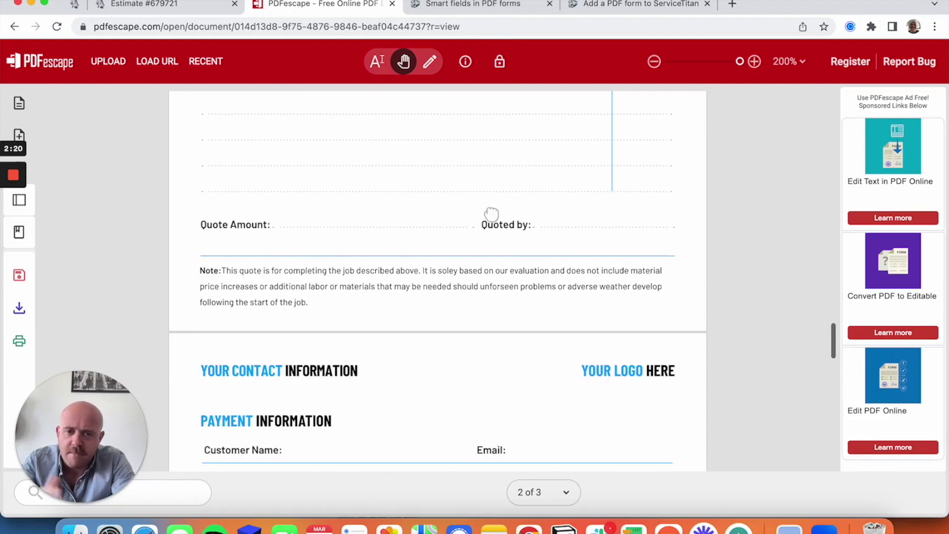
left_click_drag(488, 220, 490, 4)
left_click_drag(482, 220, 479, 110)
left_click_drag(468, 310, 465, 83)
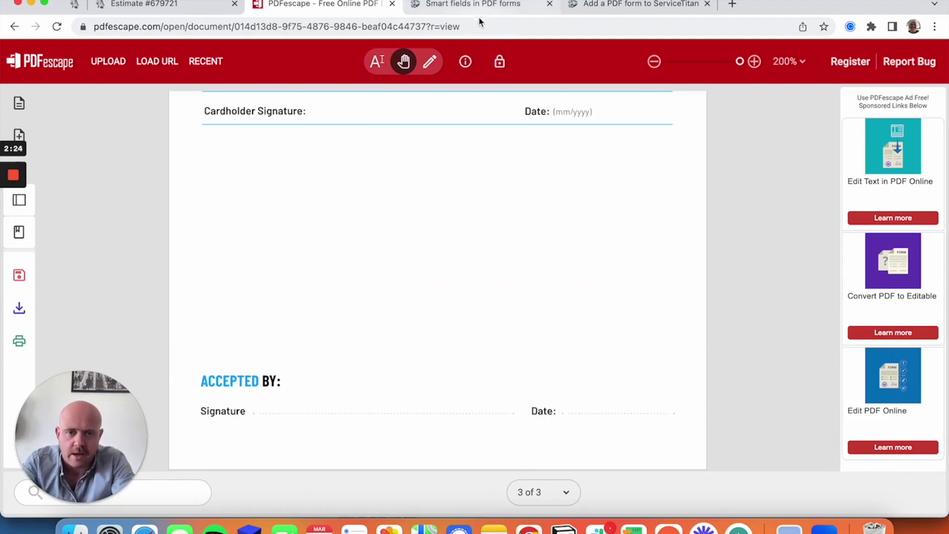
scroll(464, 188, "up", 10)
scroll(480, 254, "up", 15)
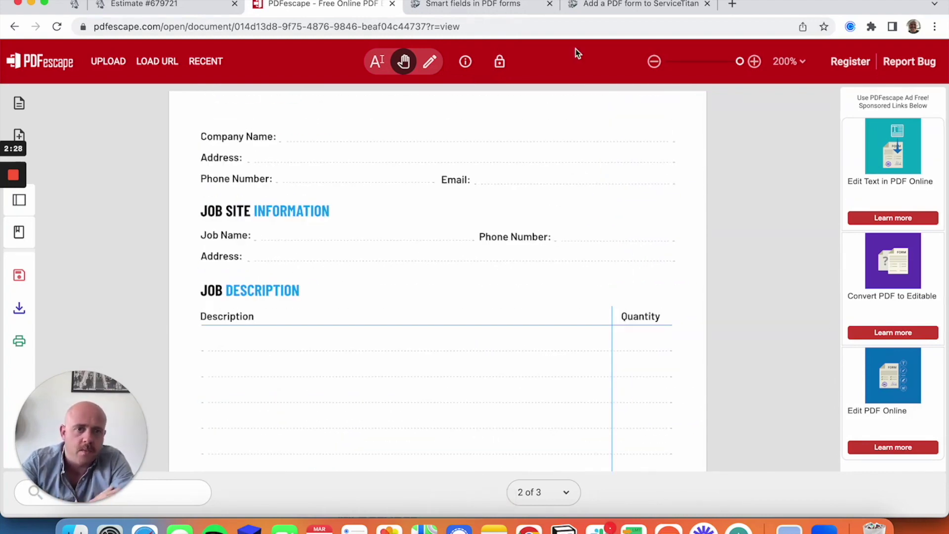
Take the help article tab back to the ServiceTitan Knowledge Base home page
left_click(489, 6)
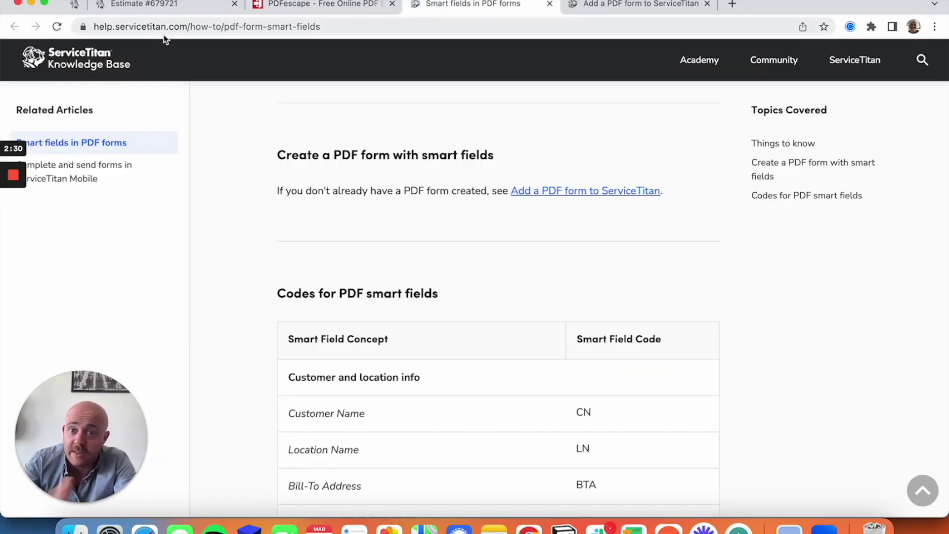
left_click(191, 28)
left_click(191, 28)
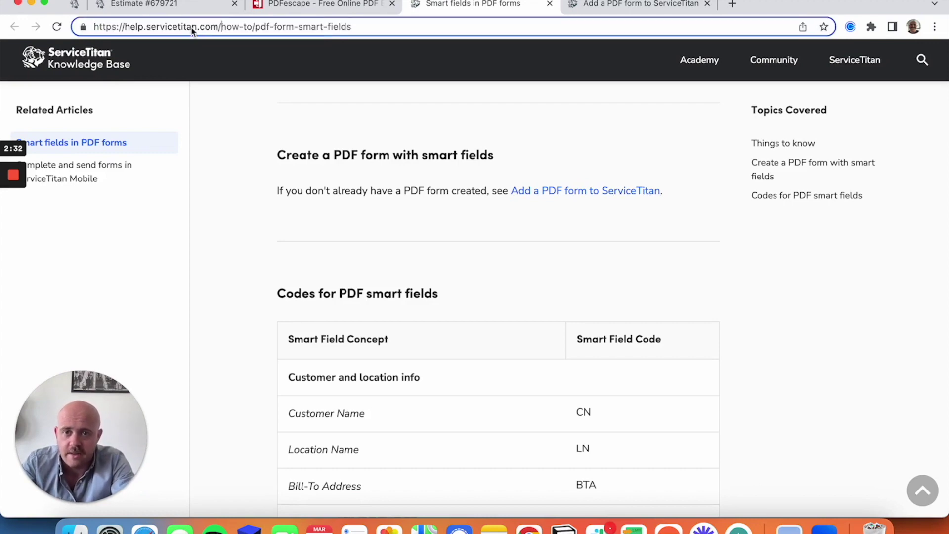
left_click_drag(221, 27, 423, 30)
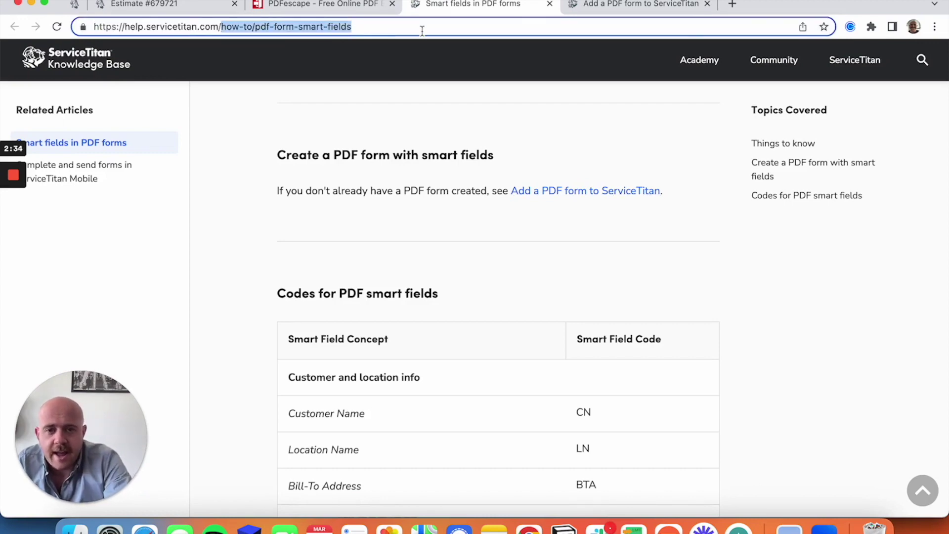
key("BackSpace")
key("Return")
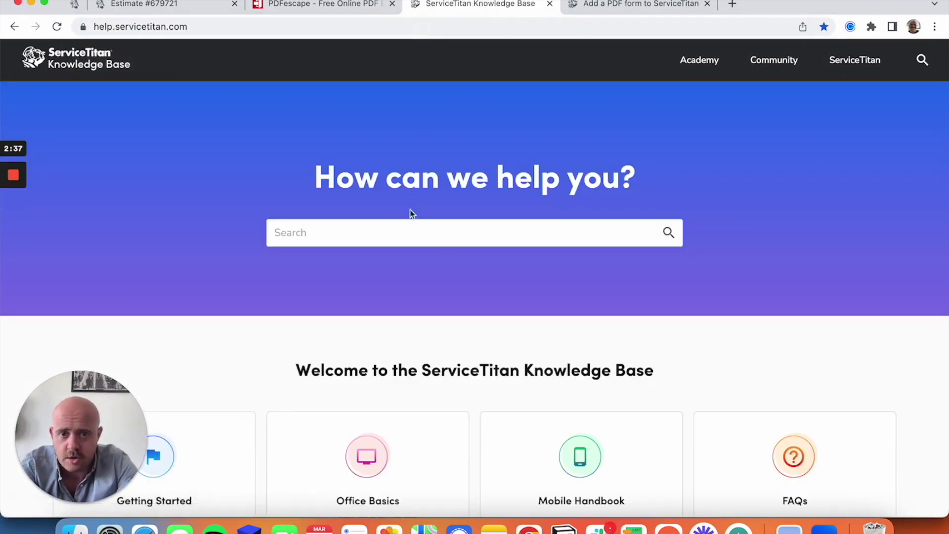
Search the Knowledge Base for 'smart fields' and open Smart fields in PDF forms
left_click(395, 232)
type("sm")
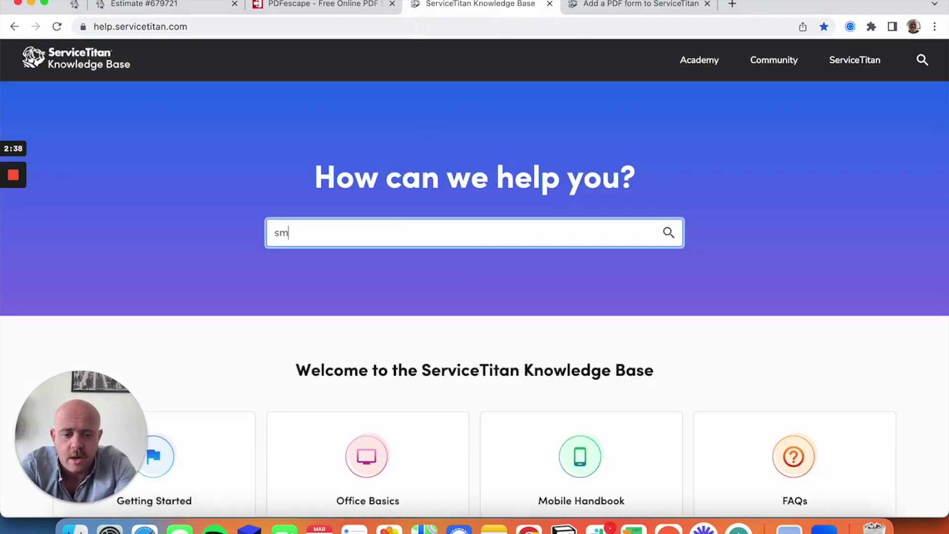
type("art fields")
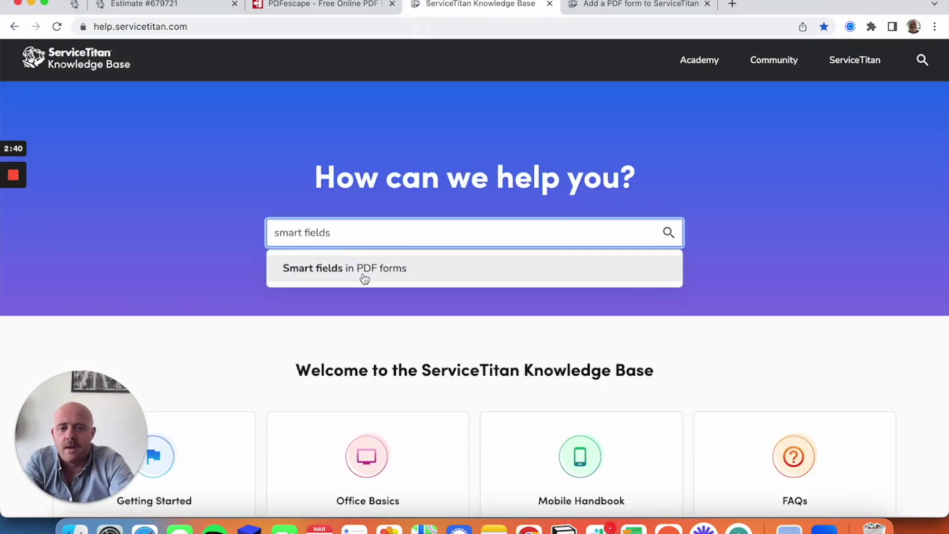
left_click(364, 278)
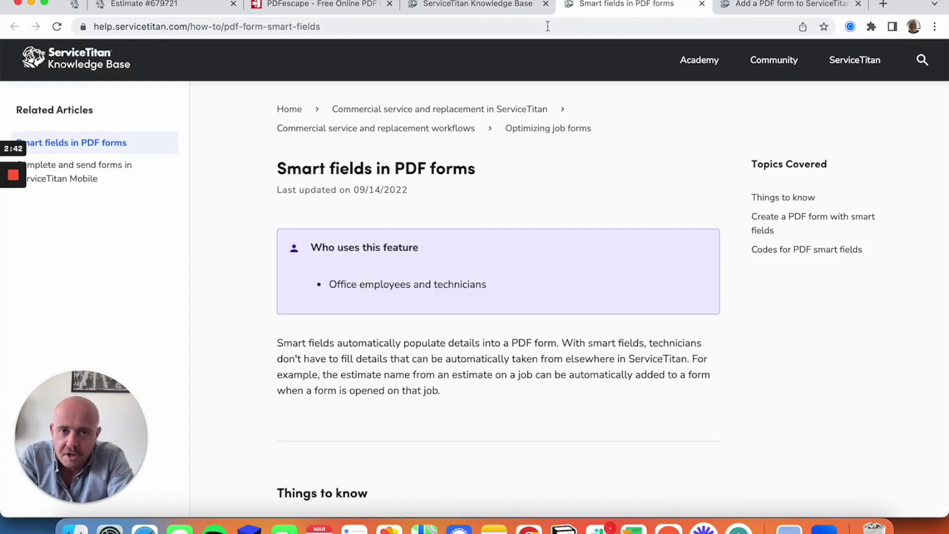
Close the Knowledge Base home and Add a PDF form tabs, returning to PDFescape
left_click(546, 3)
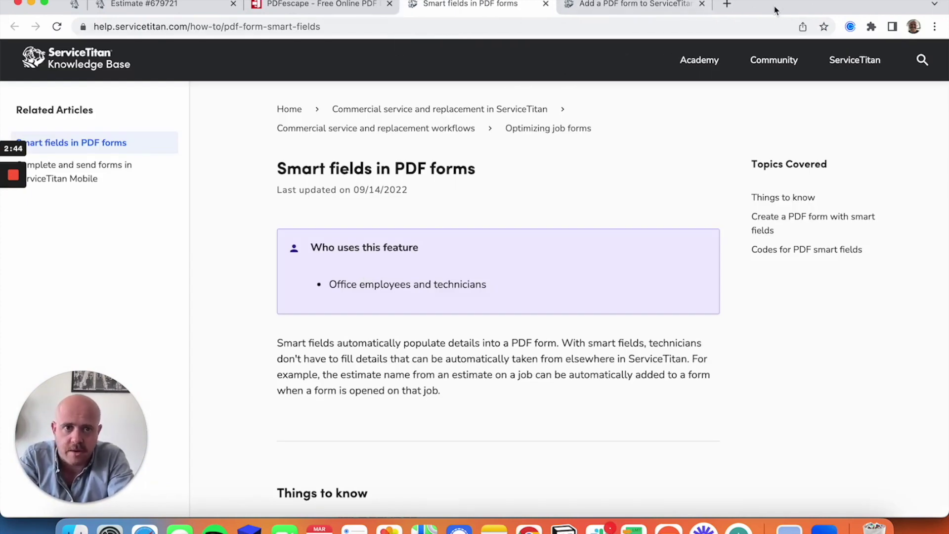
left_click(702, 4)
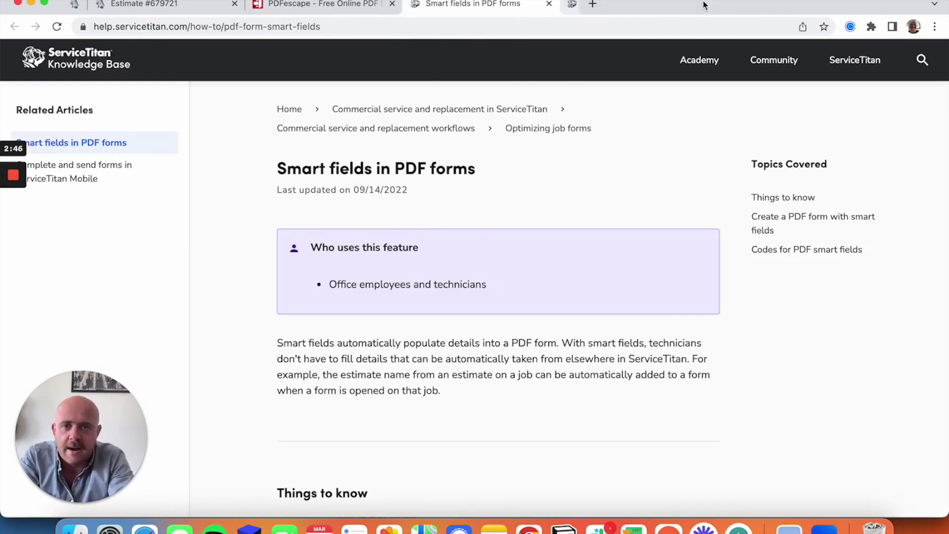
left_click(321, 4)
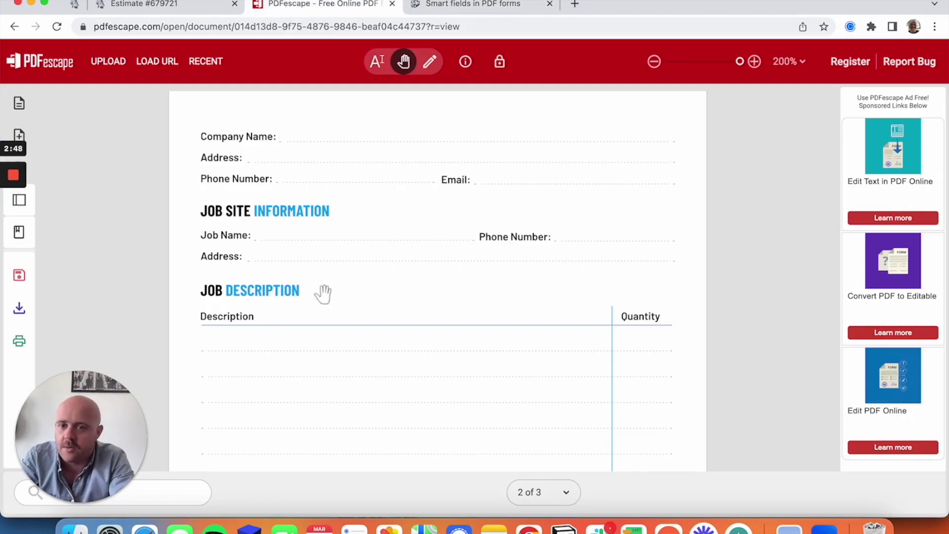
scroll(395, 250, "up", 1)
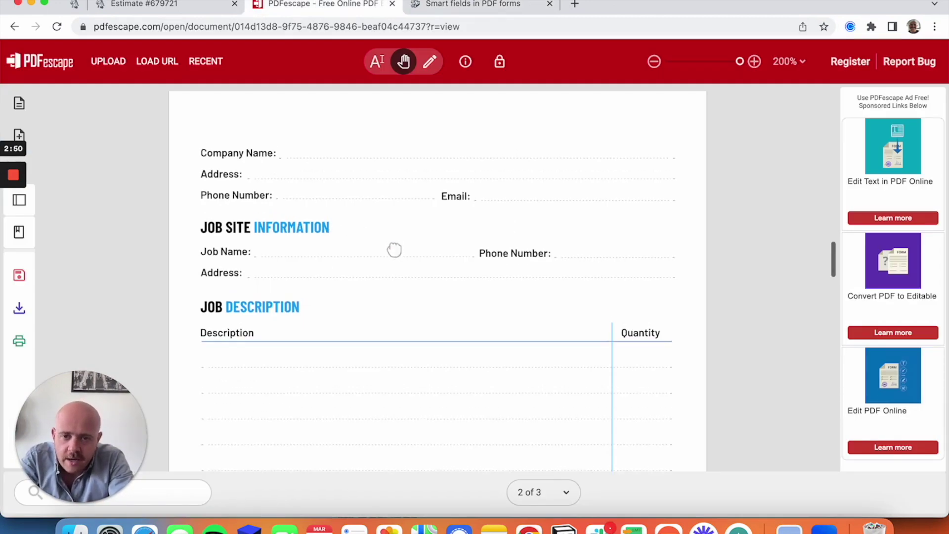
left_click_drag(395, 250, 402, 284)
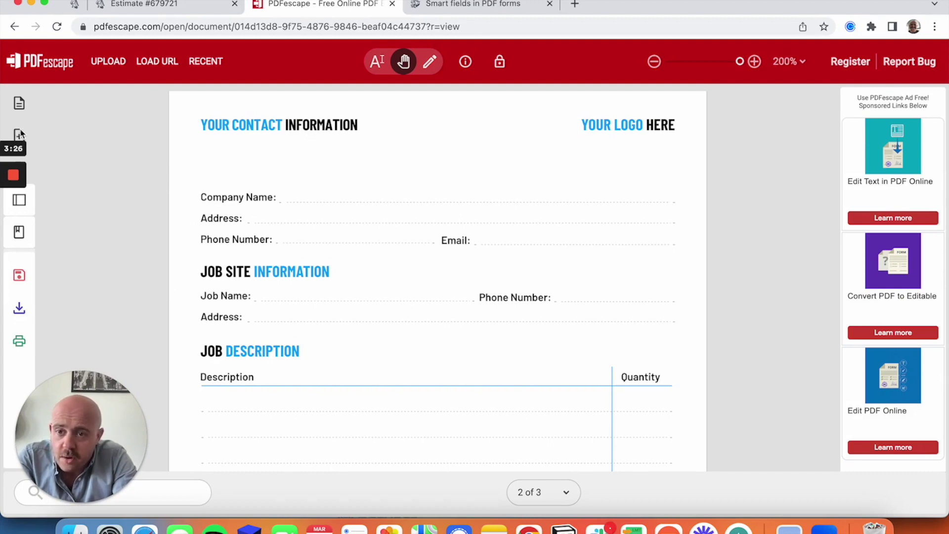
left_click(20, 104)
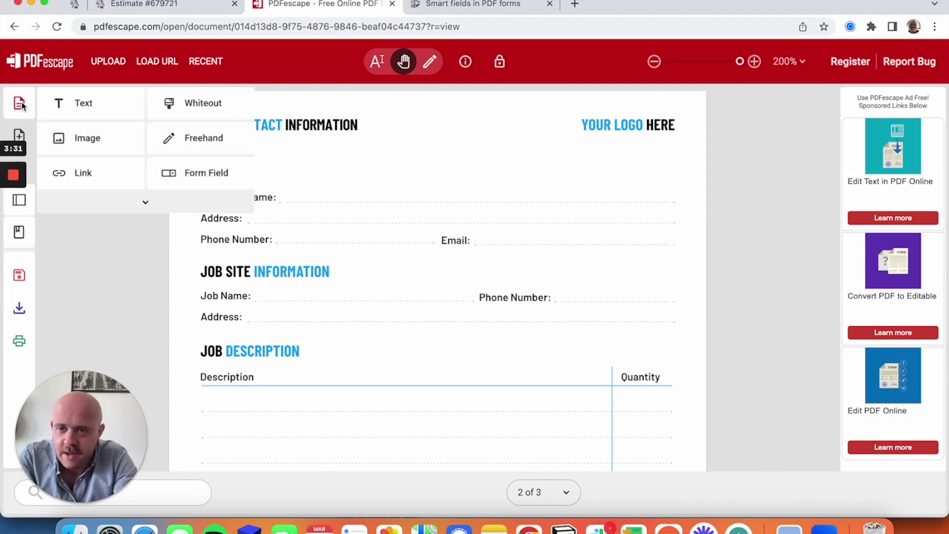
Insert text form fields beside the Company Name and Address labels
left_click(197, 171)
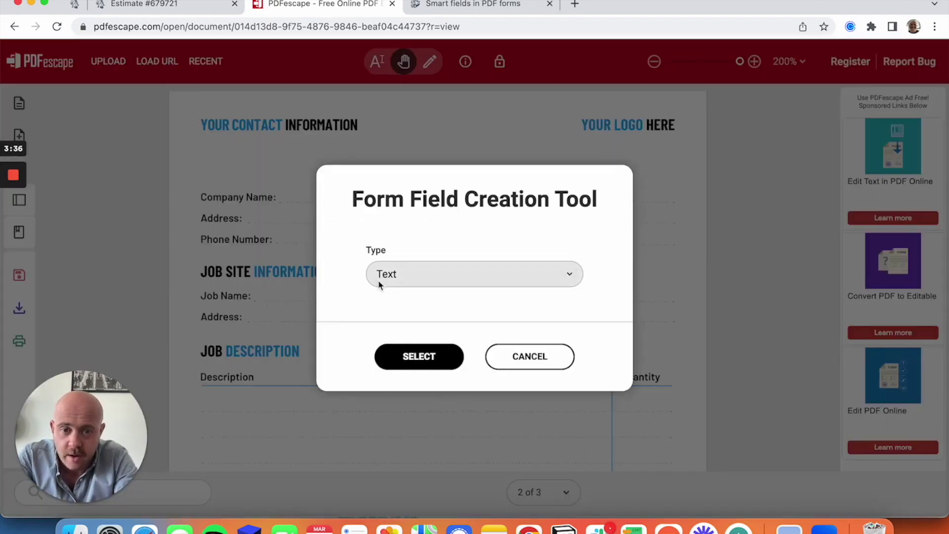
left_click(417, 275)
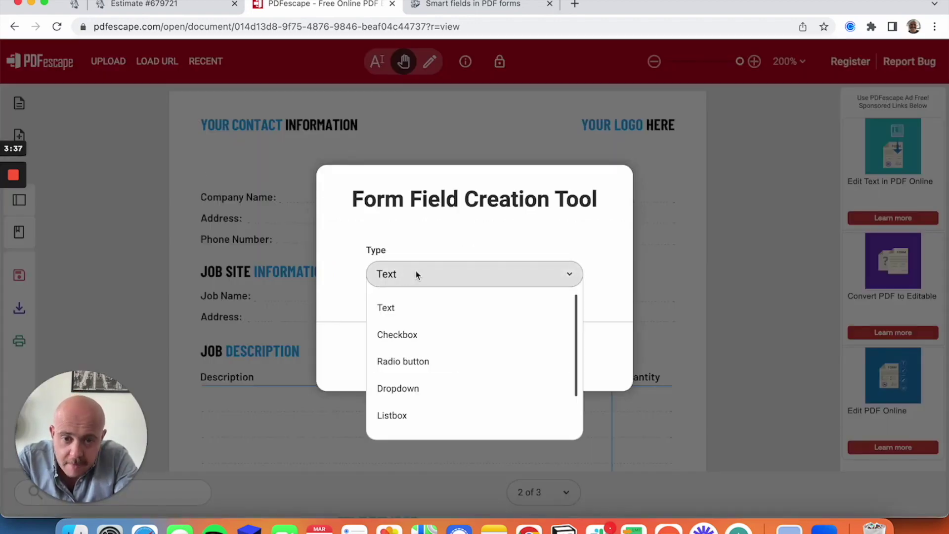
left_click(398, 309)
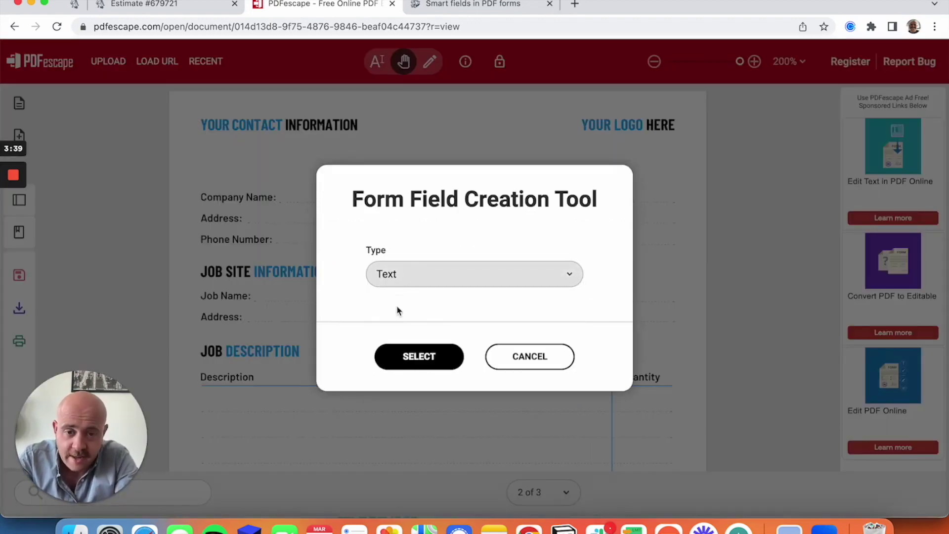
left_click(420, 356)
left_click_drag(282, 212, 411, 231)
left_click(414, 231)
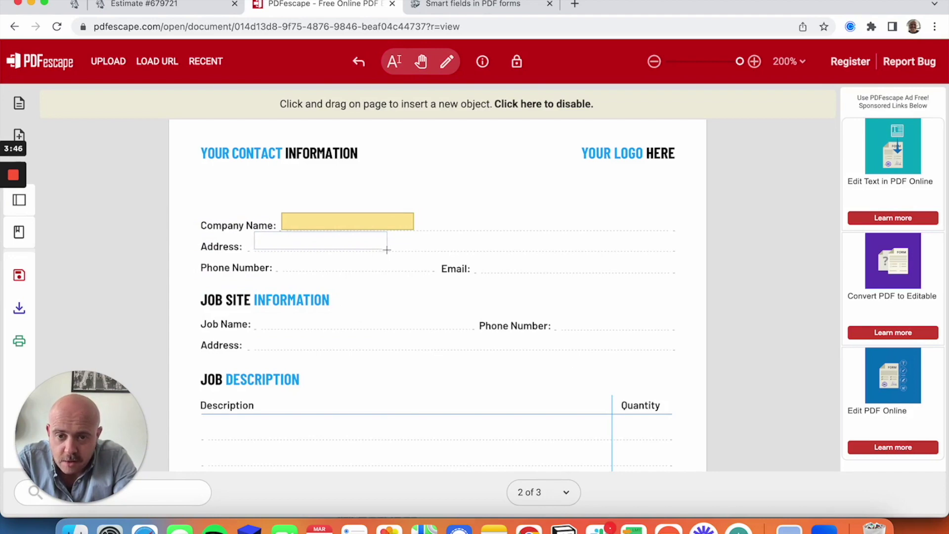
left_click_drag(387, 249, 417, 271)
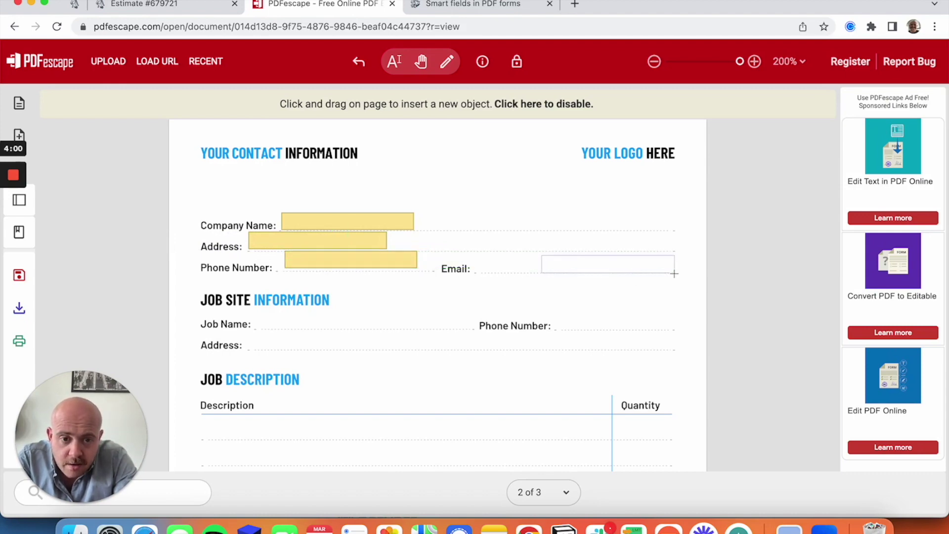
Add text fields beside Email, Job Name, job site Phone Number and job site Address
left_click_drag(675, 273, 479, 256)
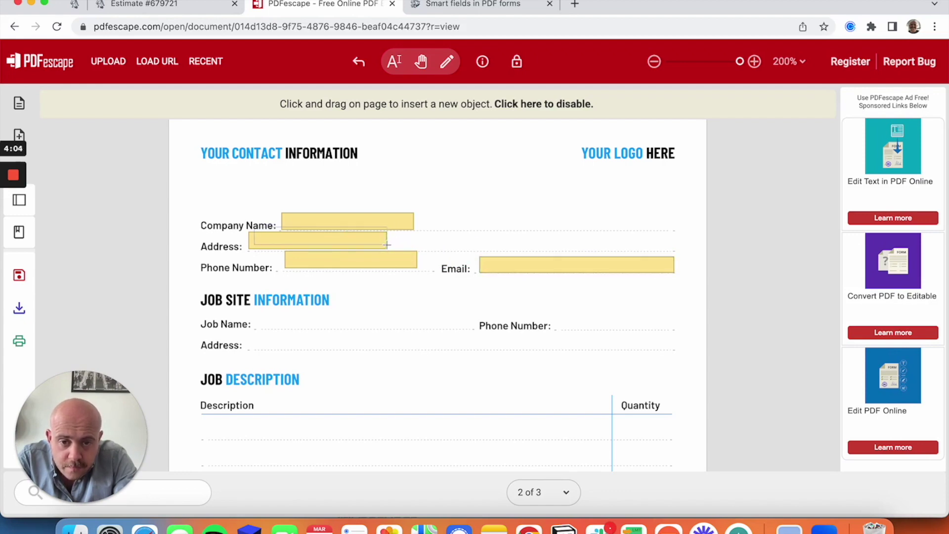
left_click(392, 327)
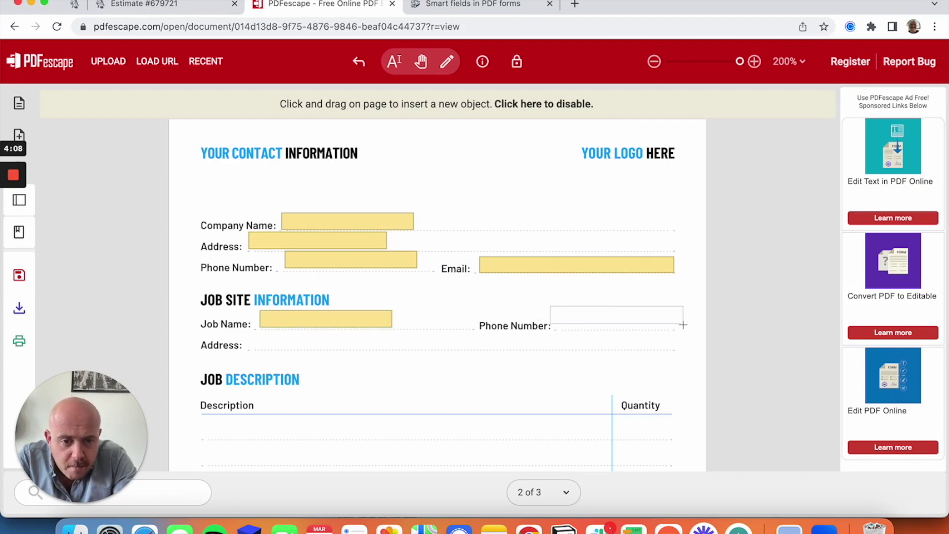
left_click(688, 326)
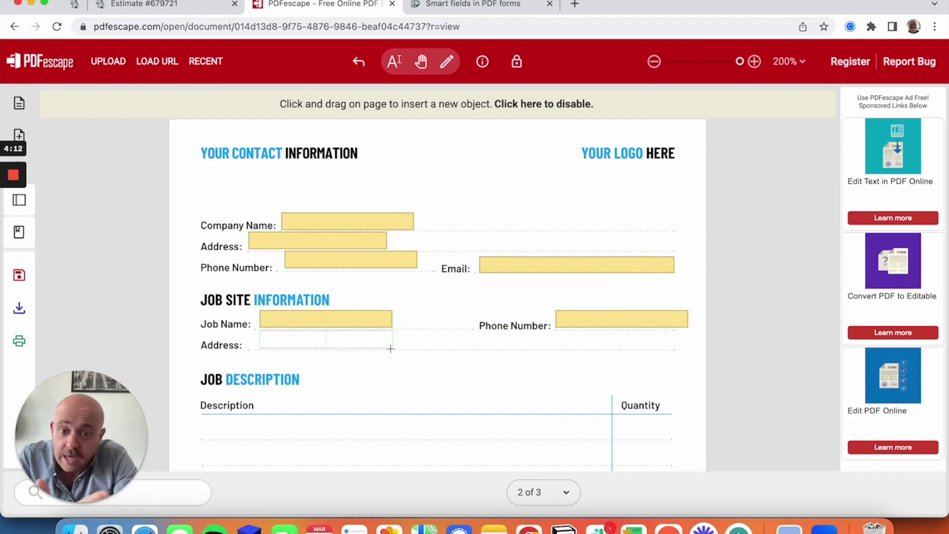
left_click_drag(391, 349, 537, 349)
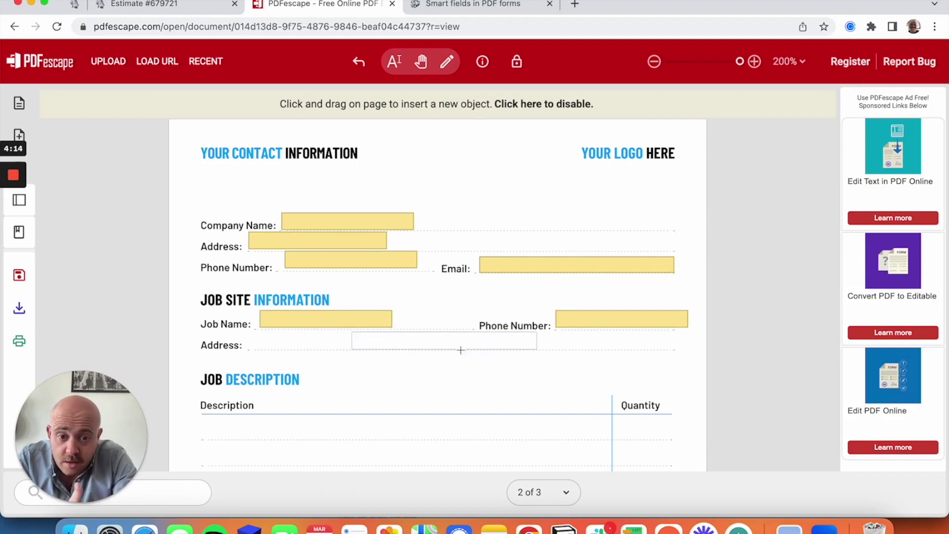
left_click(385, 349)
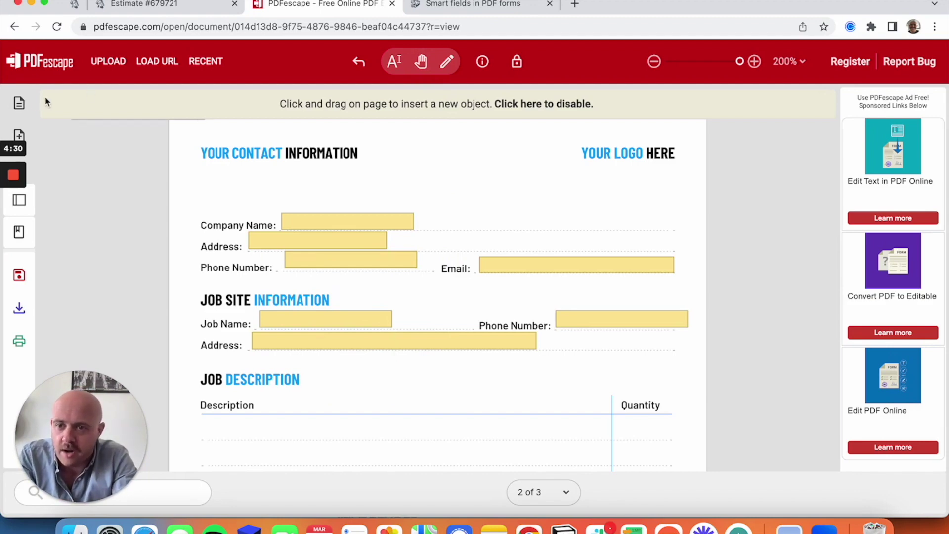
Add text fields on the first two Quantity rows of the job description table
left_click(421, 61)
left_click_drag(550, 189, 563, 89)
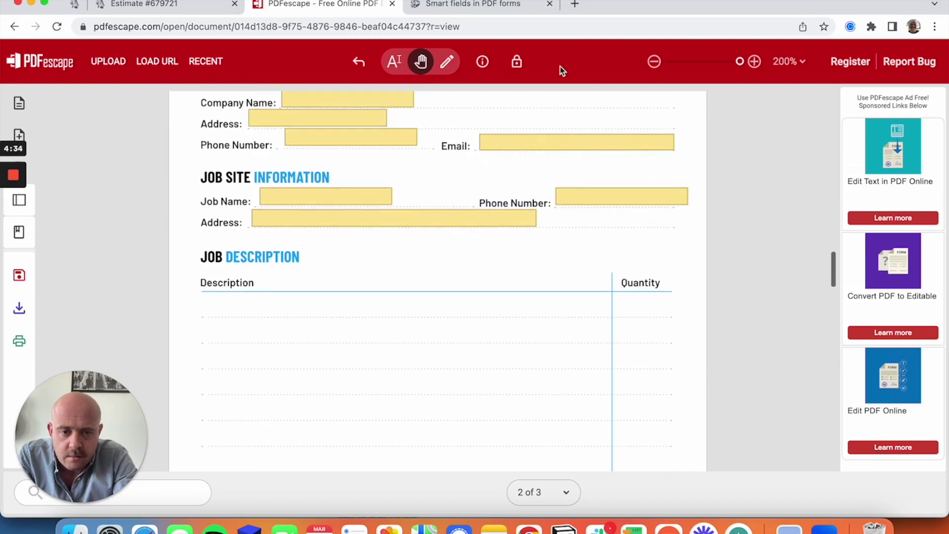
left_click_drag(540, 294, 541, 205)
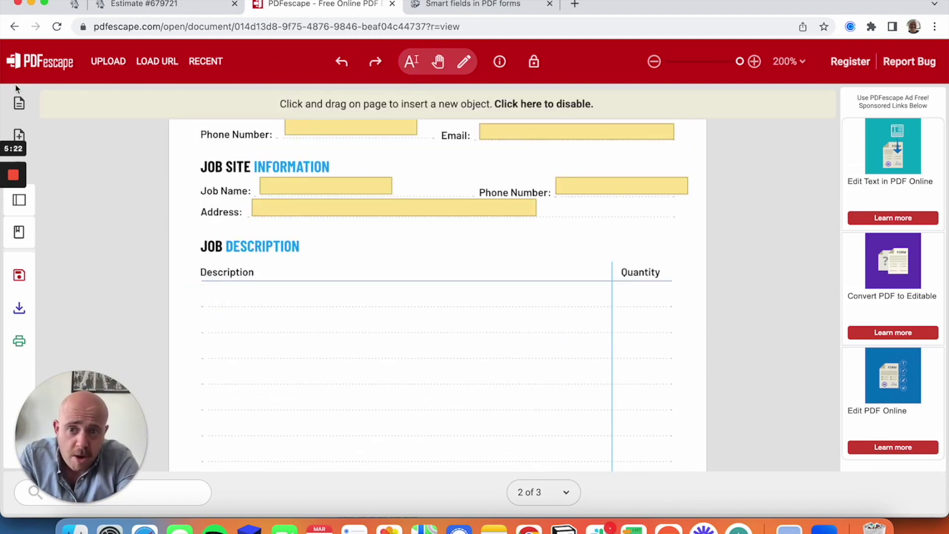
left_click(20, 106)
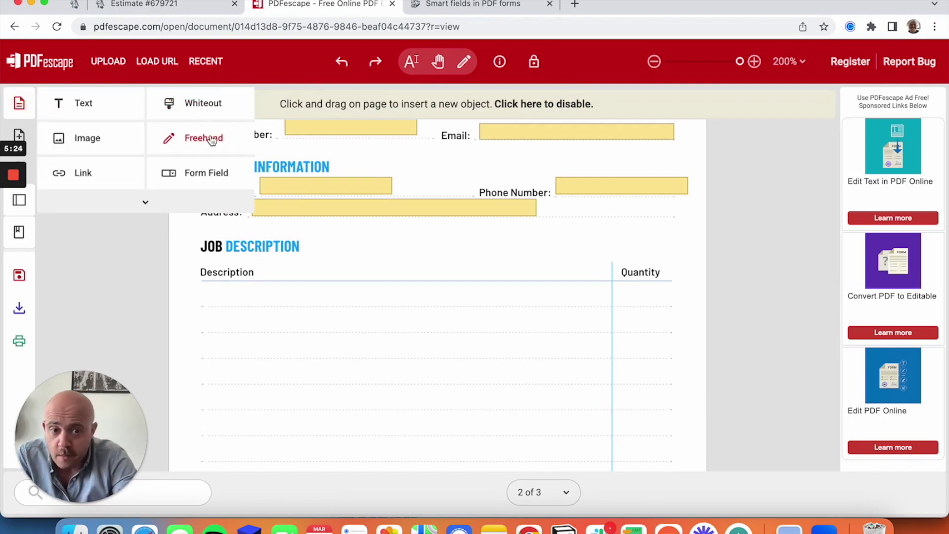
left_click(223, 180)
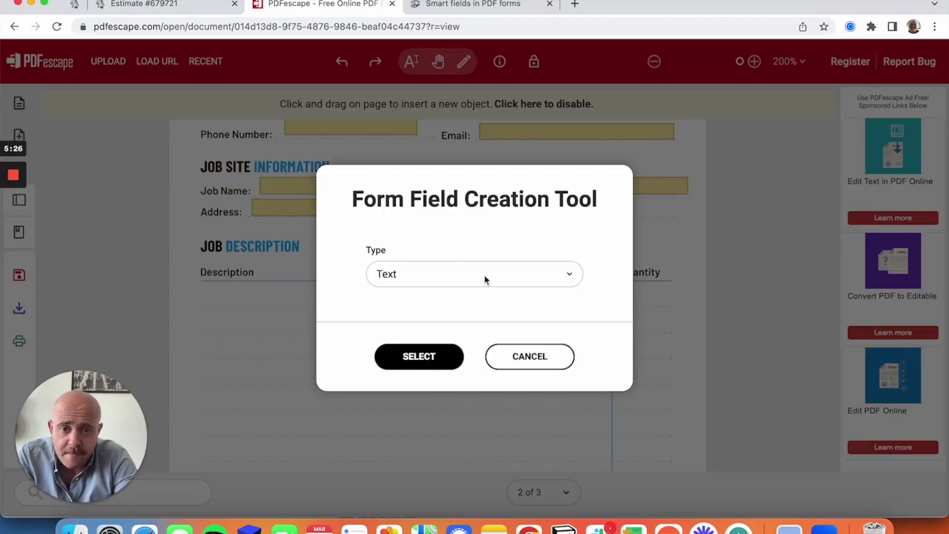
left_click(424, 365)
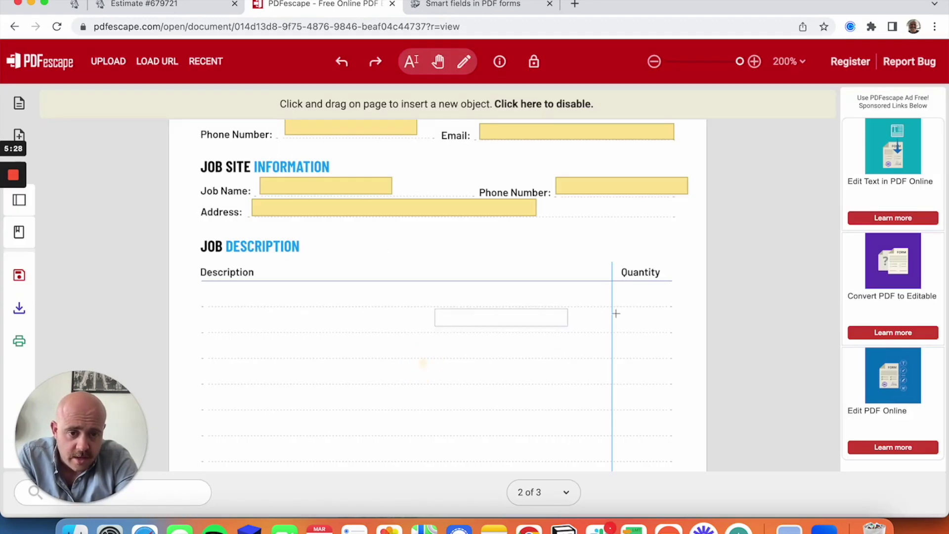
left_click(659, 303)
left_click_drag(659, 302, 621, 287)
left_click_drag(671, 330, 617, 310)
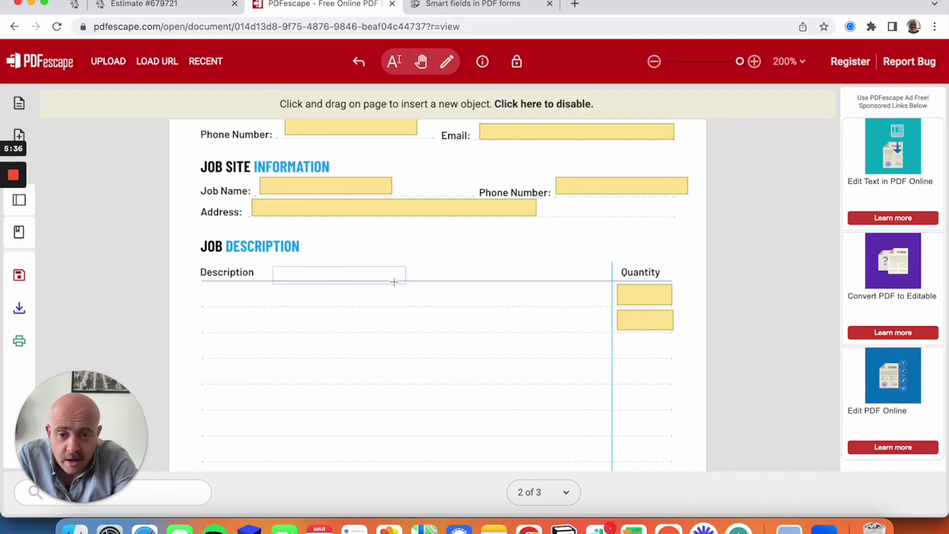
Add text fields on the first two Description rows
left_click(340, 304)
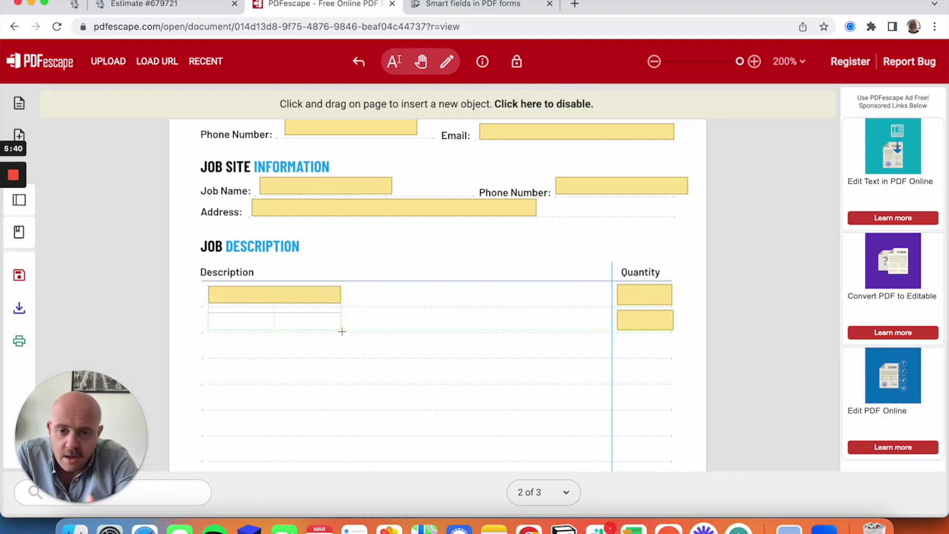
left_click(340, 331)
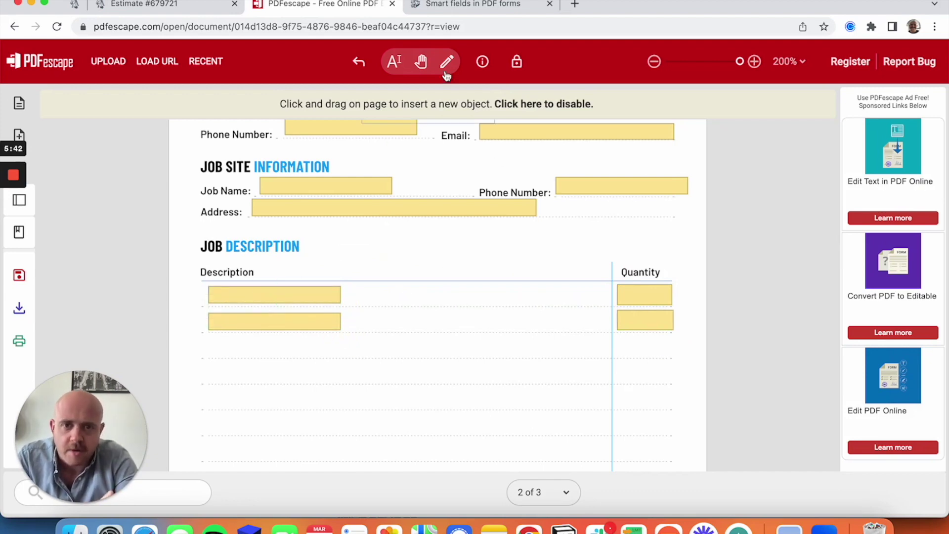
left_click(421, 61)
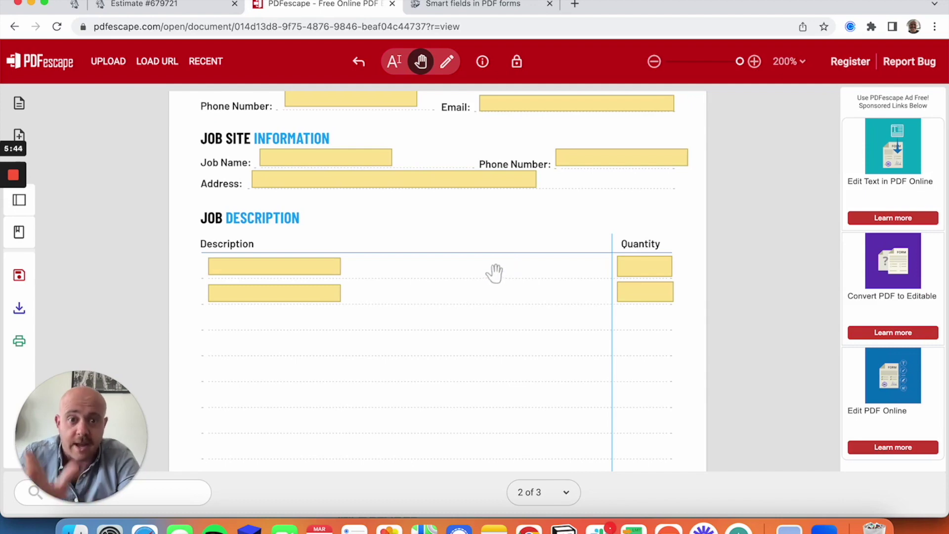
left_click_drag(519, 274, 514, 137)
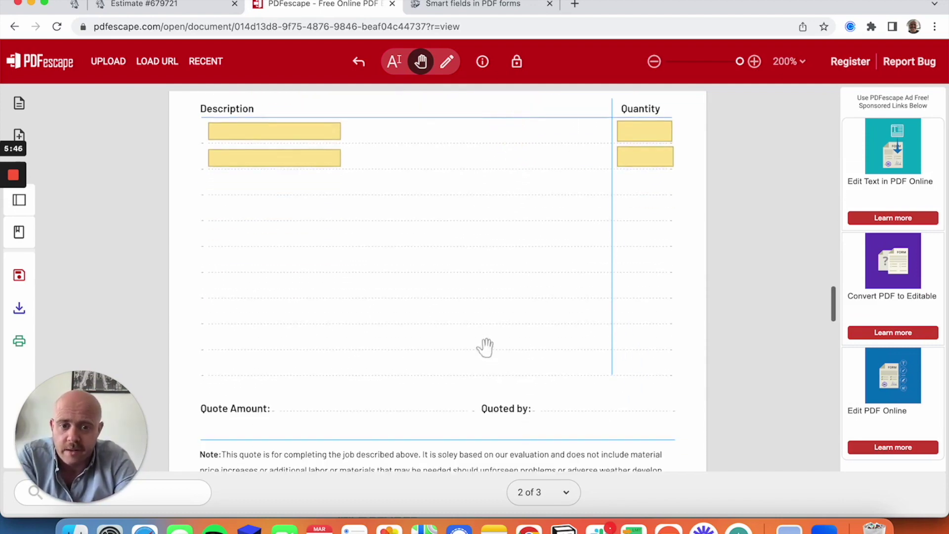
Move to page 3's Payment Information section and set the form field type to Checkbox
left_click_drag(483, 345, 484, 155)
left_click_drag(454, 395, 469, 48)
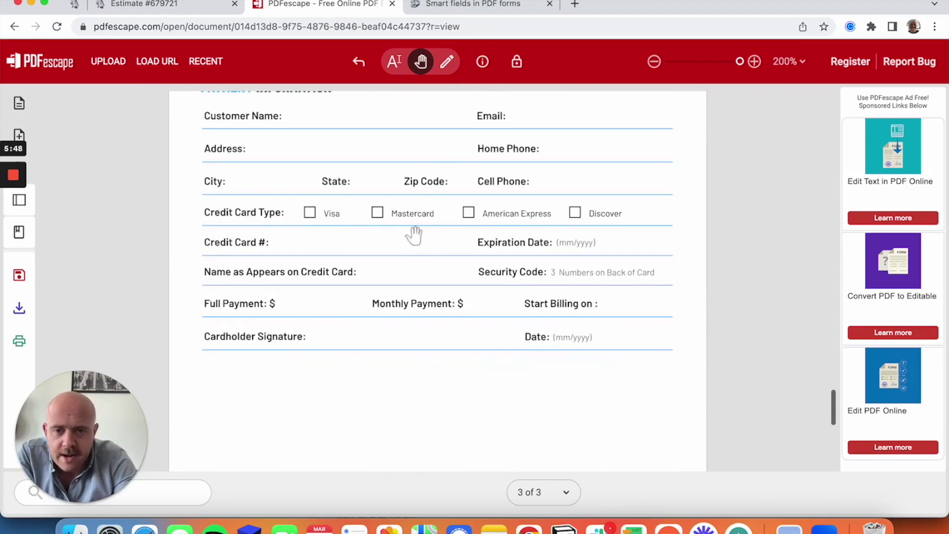
left_click_drag(402, 250, 341, 322)
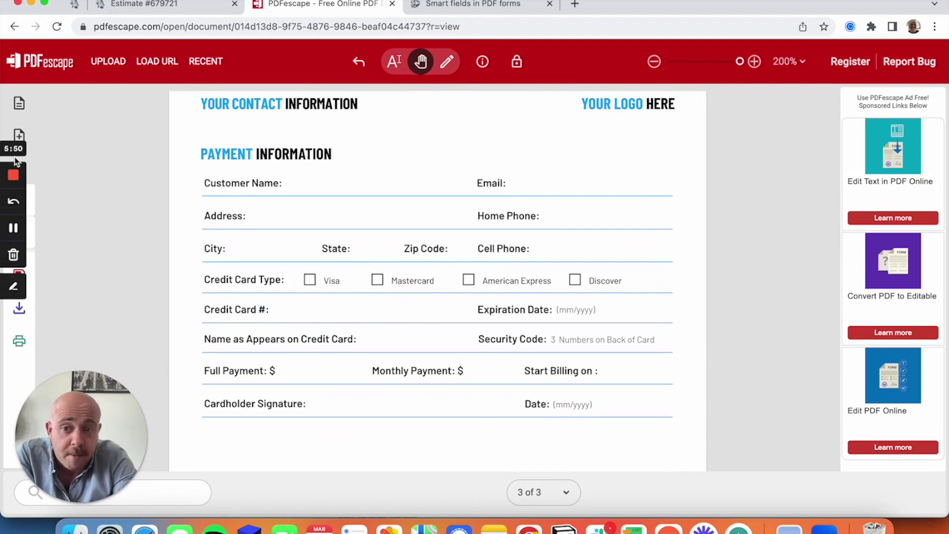
left_click(19, 105)
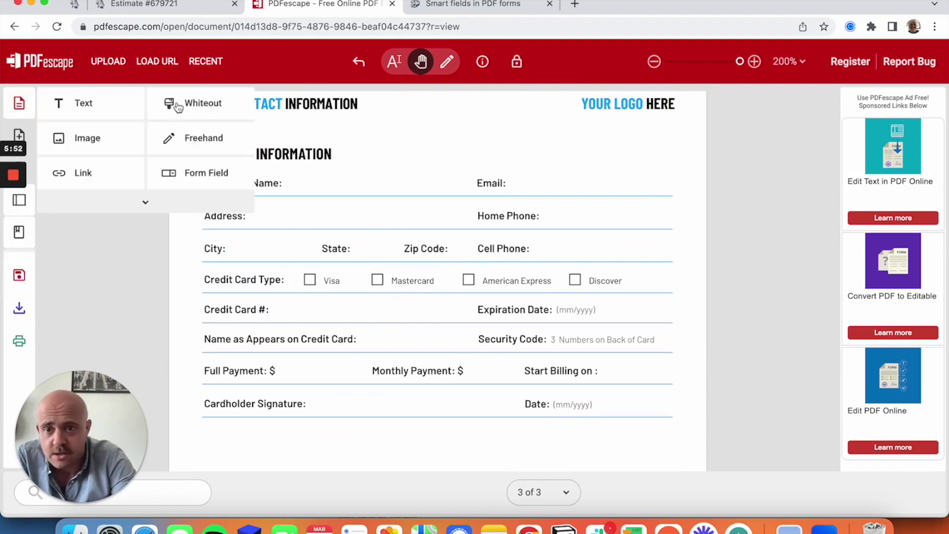
left_click(188, 172)
left_click(409, 275)
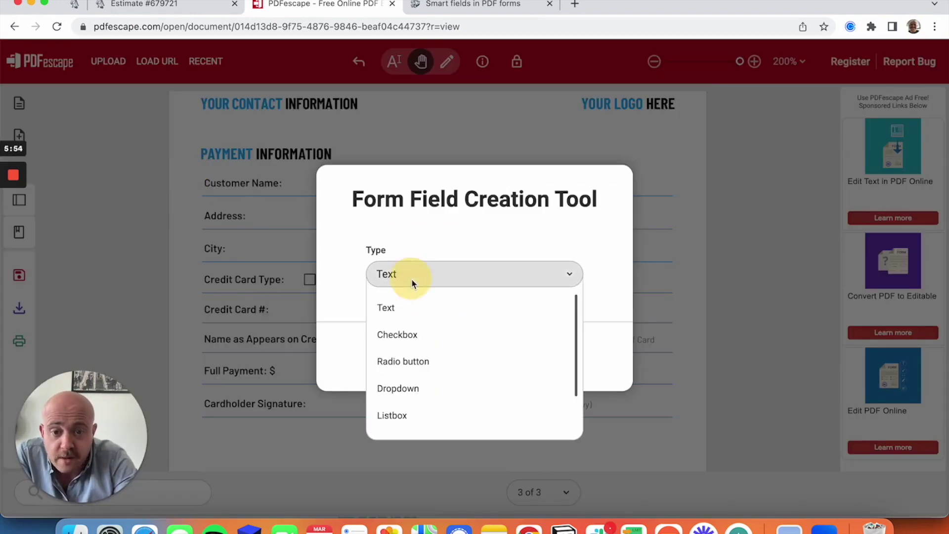
left_click(409, 334)
left_click(414, 348)
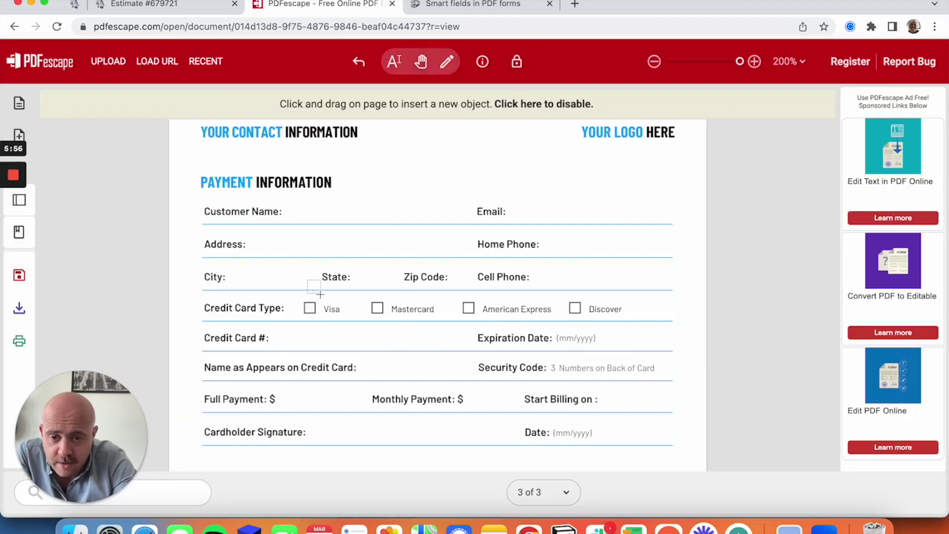
Place checkbox fields over the Visa, Mastercard, American Express and Discover boxes
left_click(315, 315)
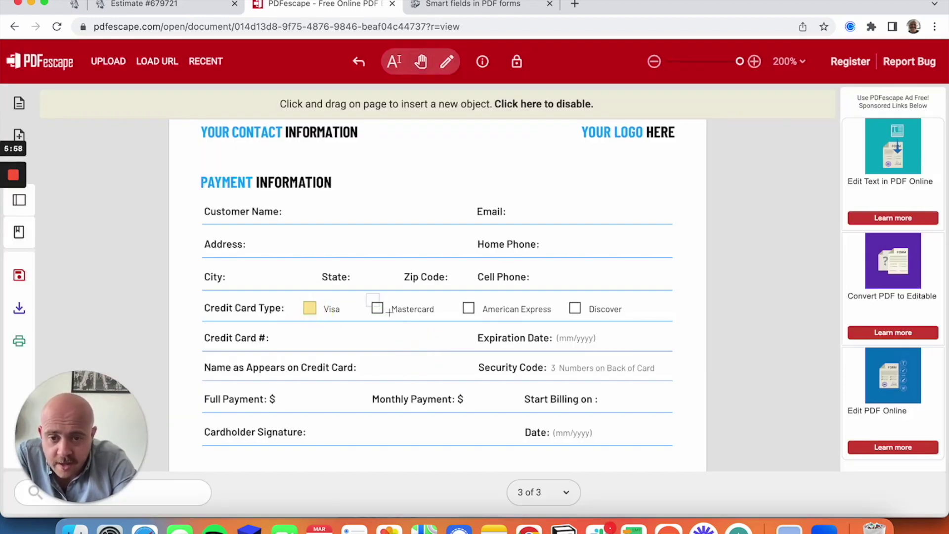
left_click(380, 312)
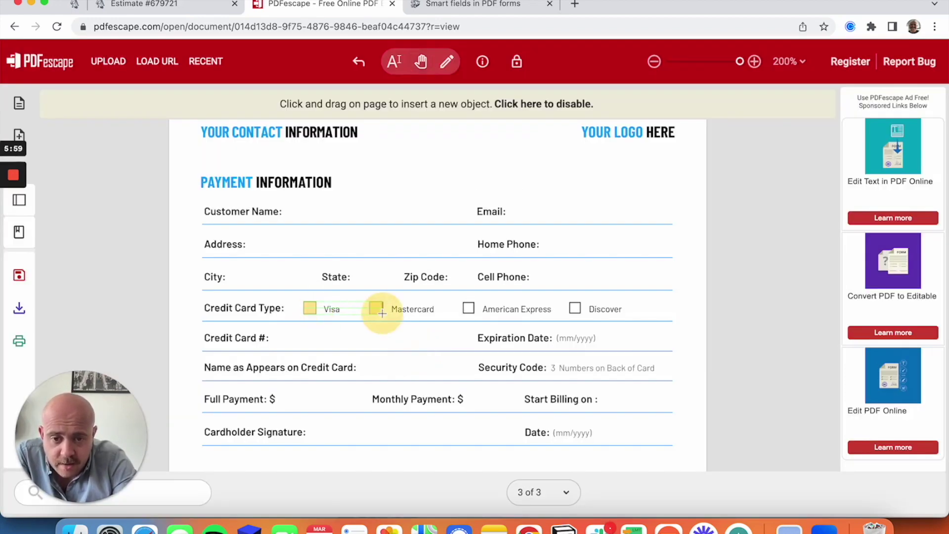
left_click(474, 314)
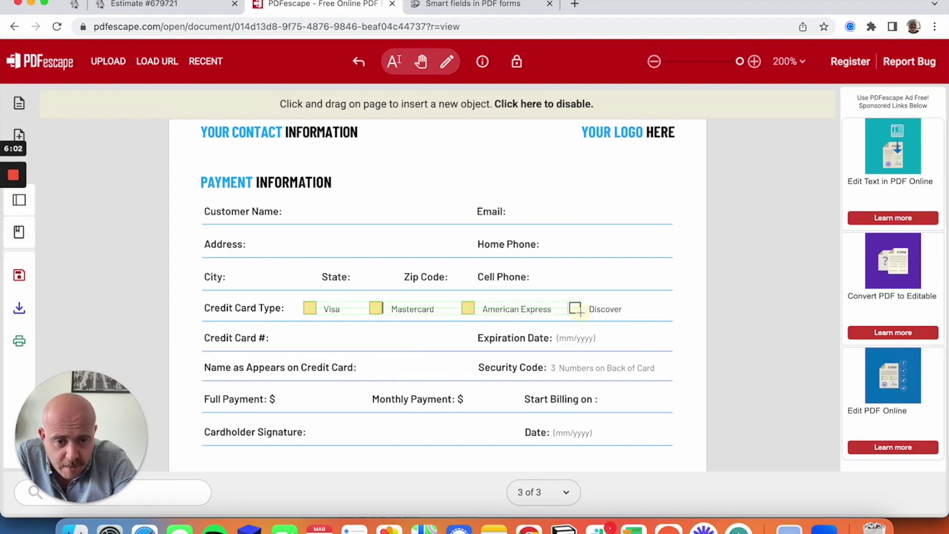
mouse_move(568, 315)
left_mouse_down()
mouse_move(630, 361)
mouse_move(581, 326)
mouse_move(571, 305)
left_mouse_up()
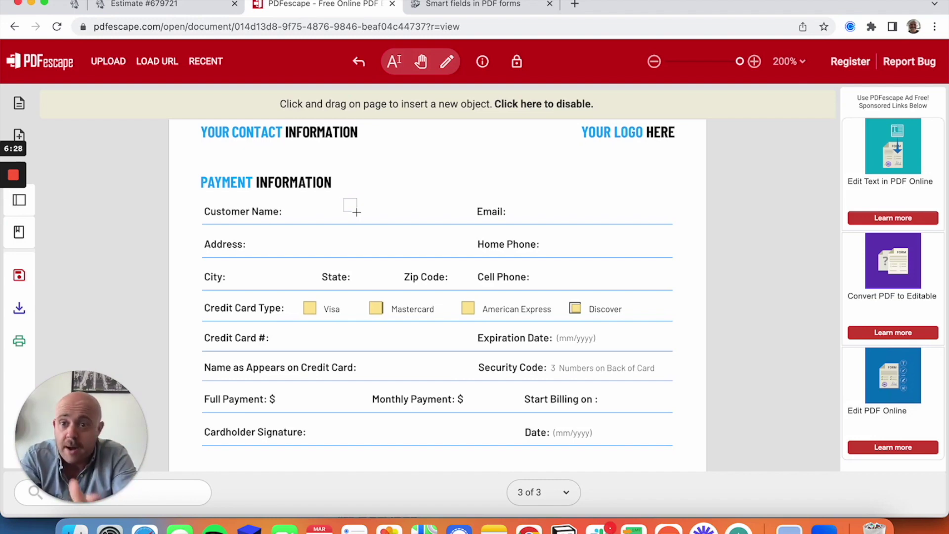
Start a new form field with the type left as Text, ready to place on page 3
left_click(22, 109)
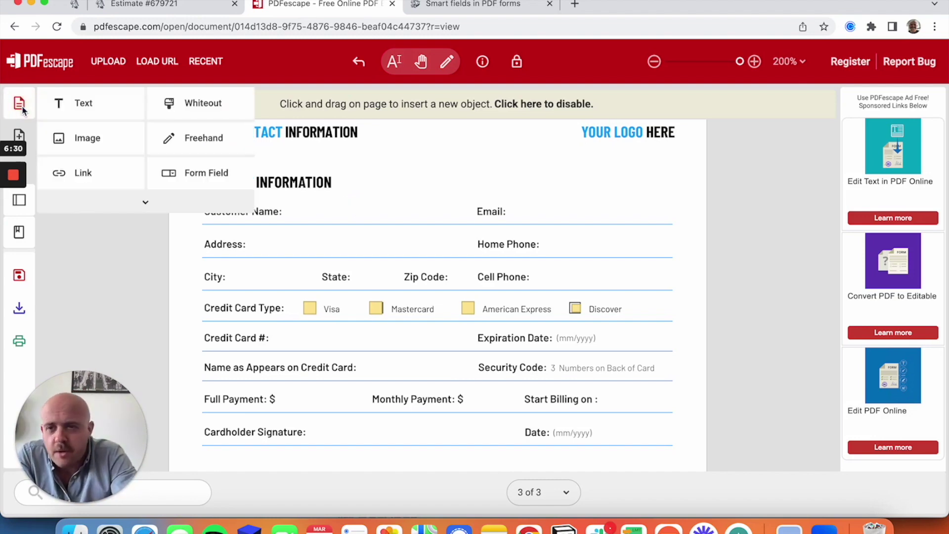
left_click(187, 167)
left_click(423, 276)
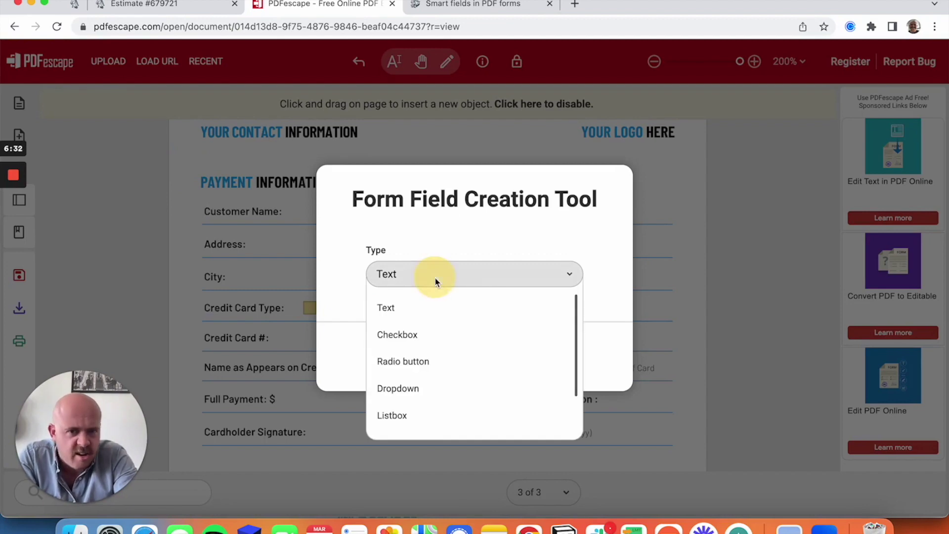
scroll(425, 324, "down", 1)
scroll(427, 325, "down", 1)
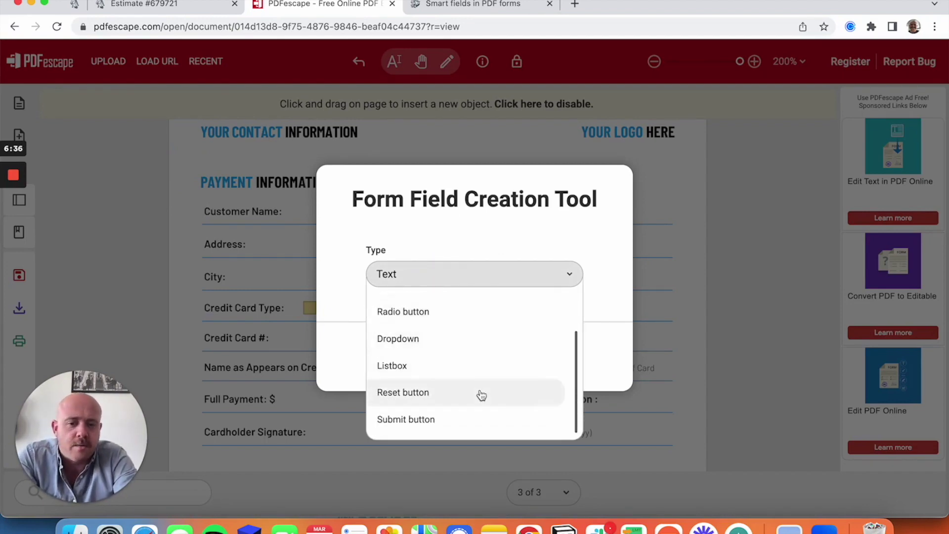
left_click(591, 215)
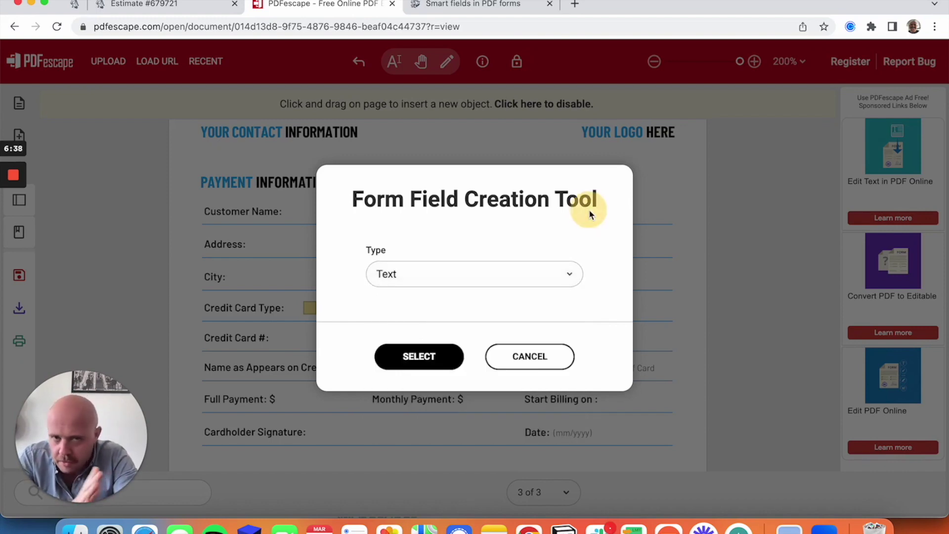
left_click(414, 358)
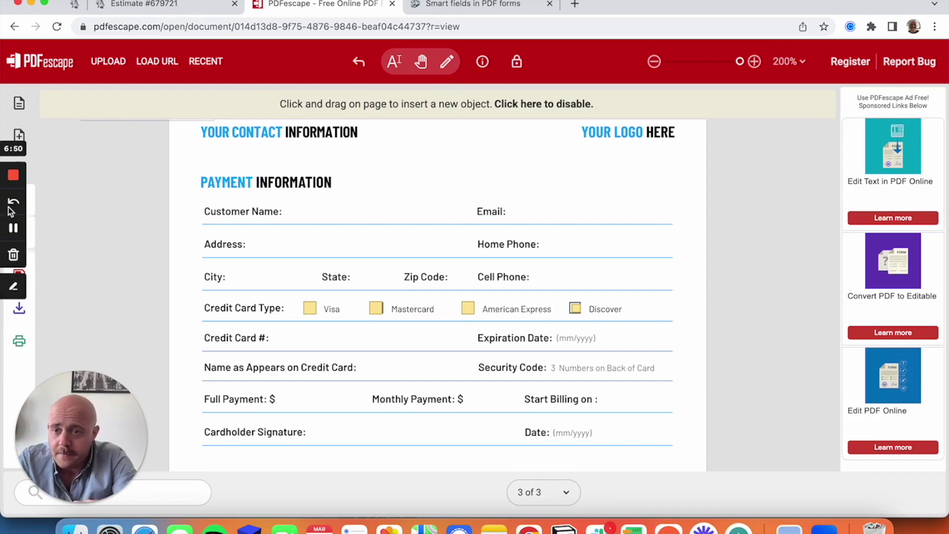
Save the edited quote form and download it as Plumbing-Quote-Template (1).pdf
left_click_drag(1, 321, 55, 342)
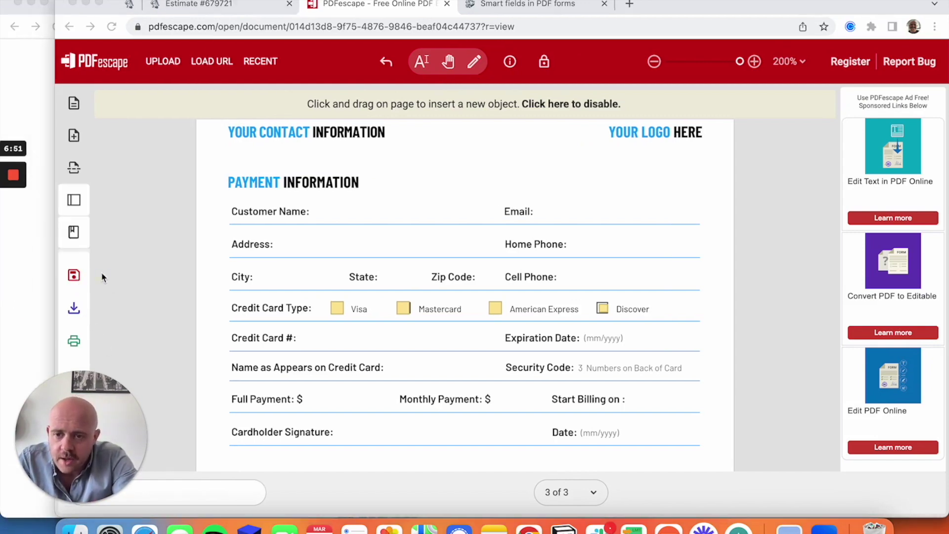
left_click(77, 276)
left_click(77, 276)
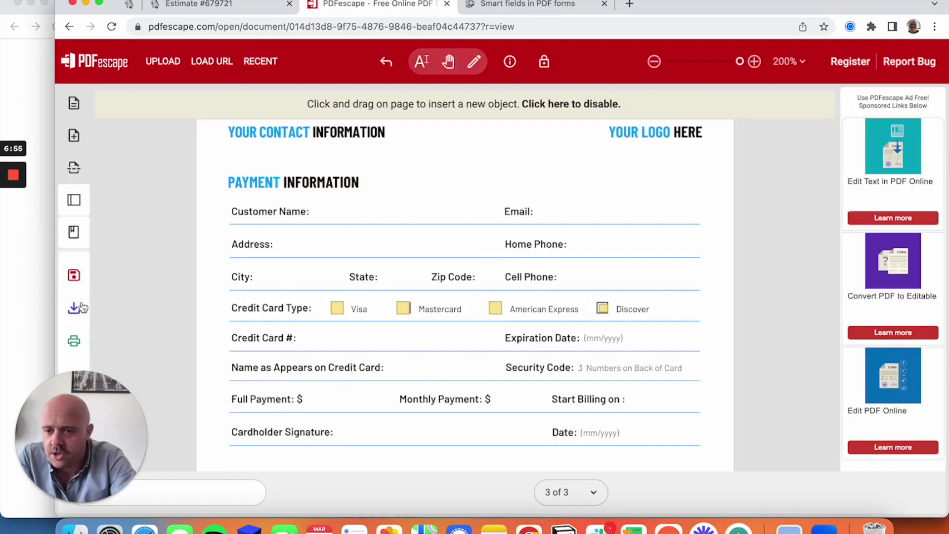
left_click(75, 309)
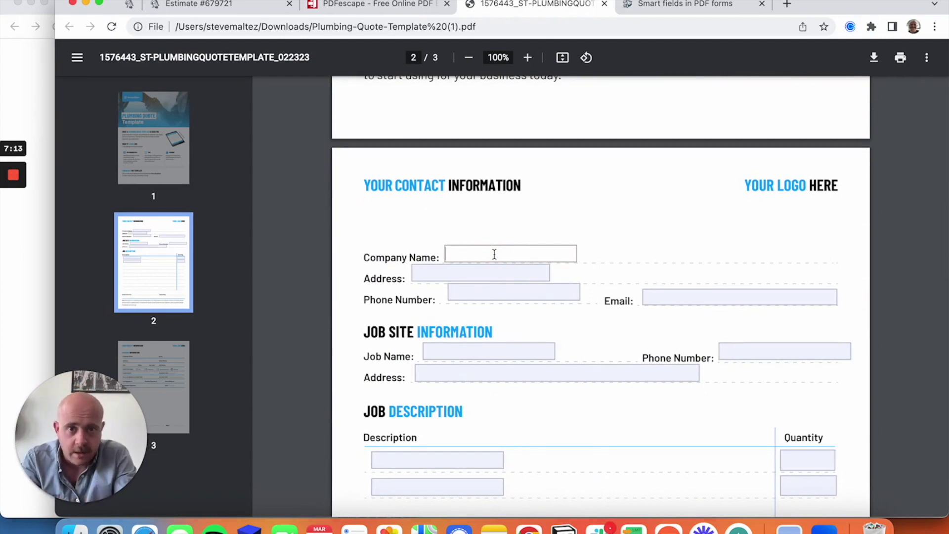
Scroll the Smart fields in PDF forms article to its codes table, showing CN and LN
left_click(663, 3)
scroll(470, 335, "down", 15)
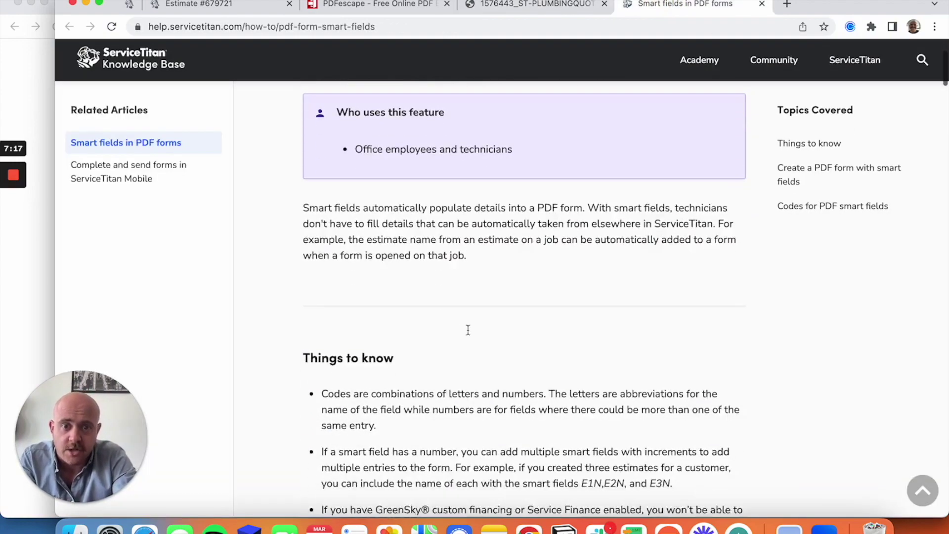
scroll(470, 335, "down", 2)
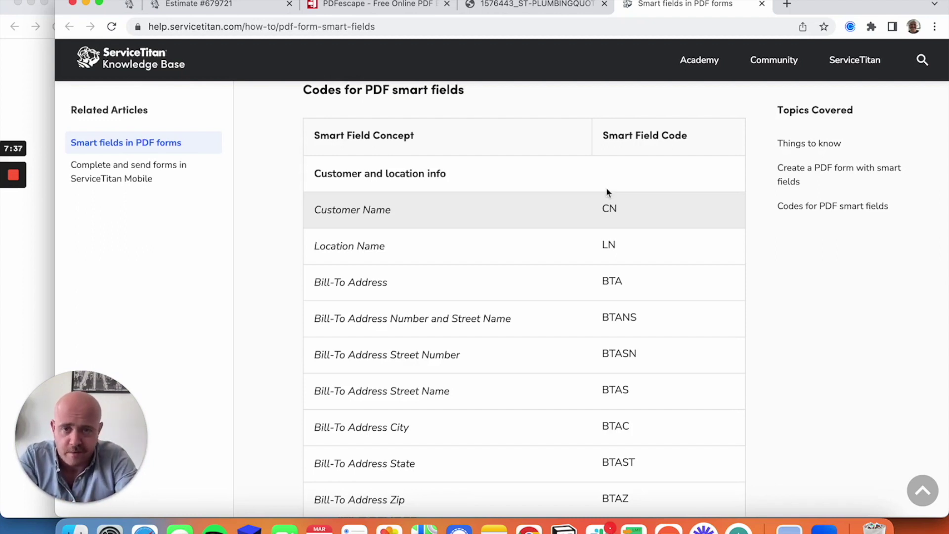
Copy the Customer Name code CN from the article into the Company Name field
left_click(542, 7)
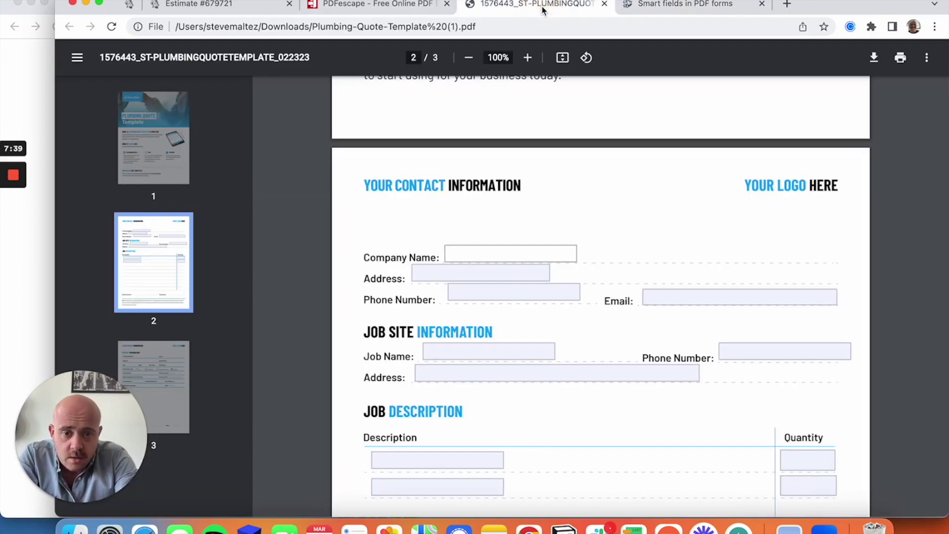
scroll(409, 254, "down", 1)
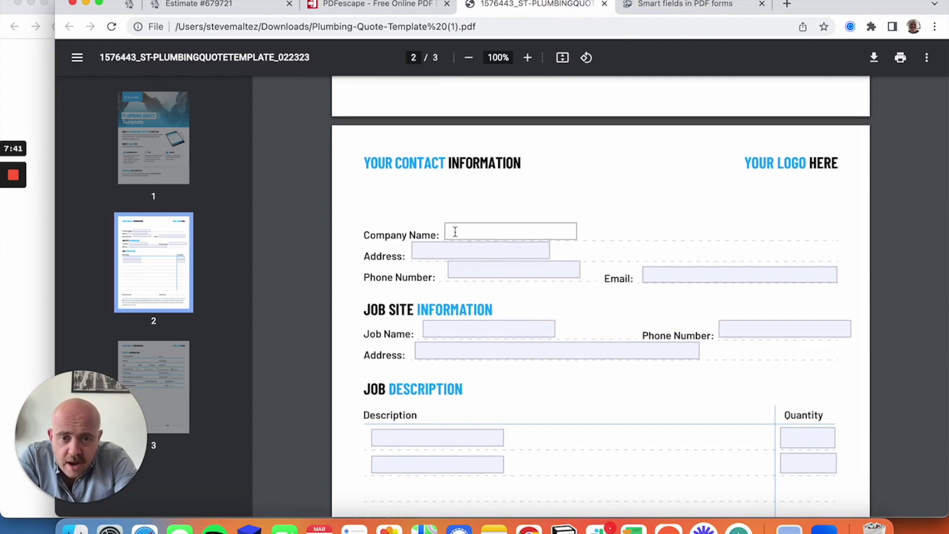
scroll(463, 227, "down", 1)
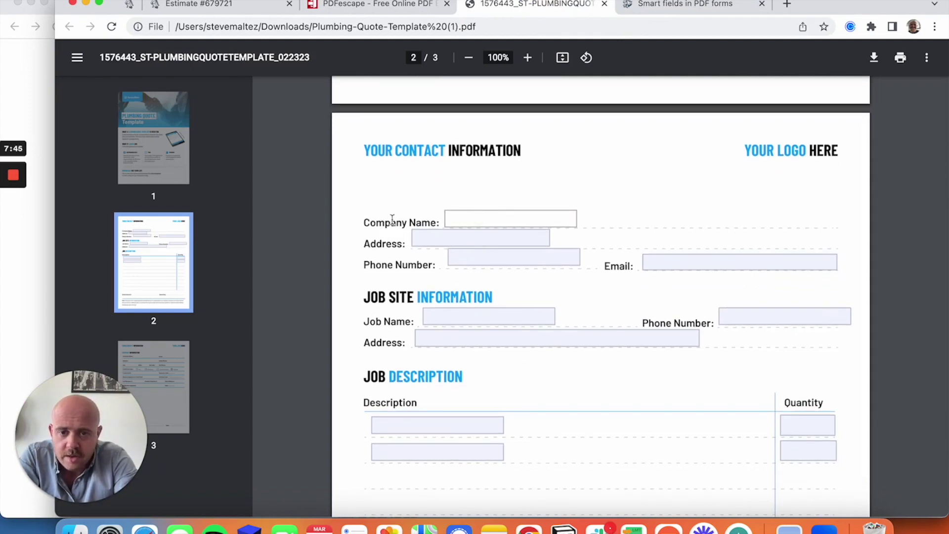
left_click(668, 4)
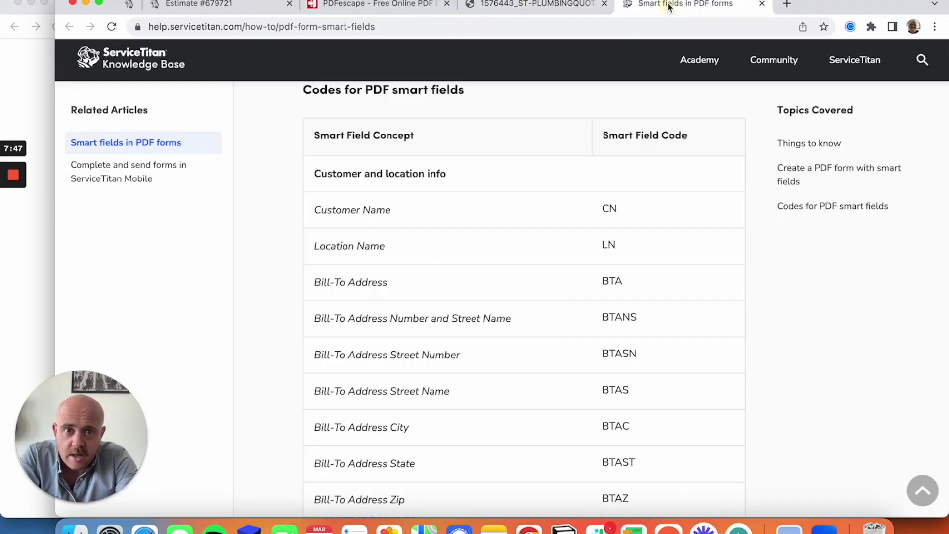
double_click(608, 206)
key("super+c")
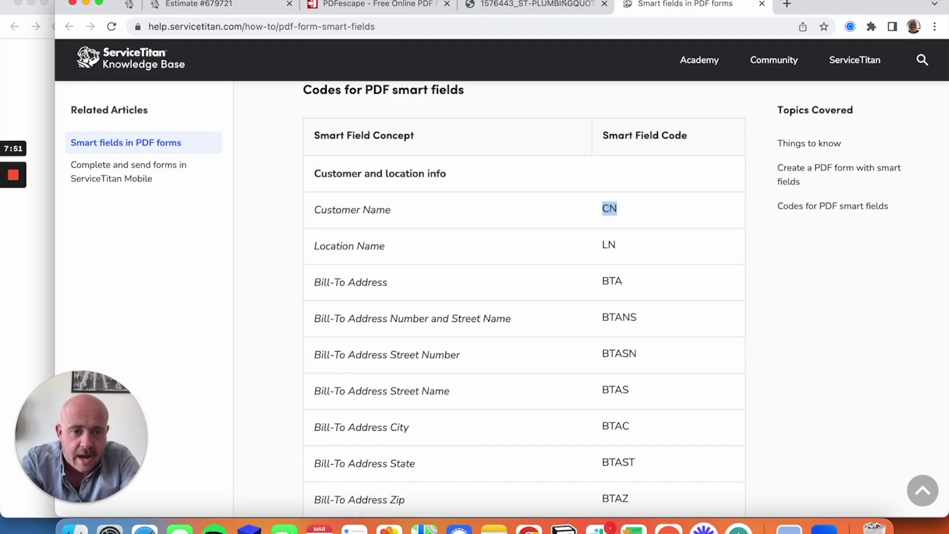
left_click(500, 7)
left_click(473, 215)
key("super+v")
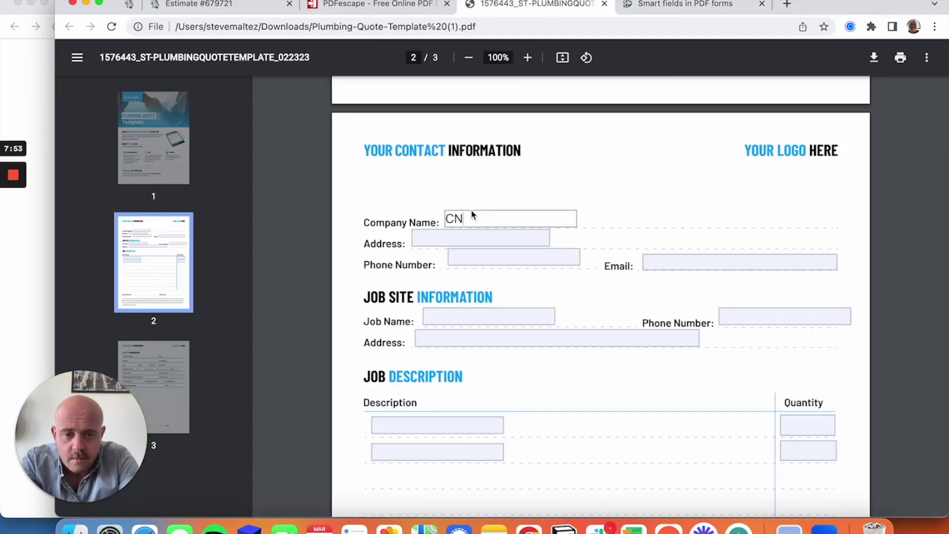
Copy the Bill-To Address code BTA into the Address field
left_click(468, 239)
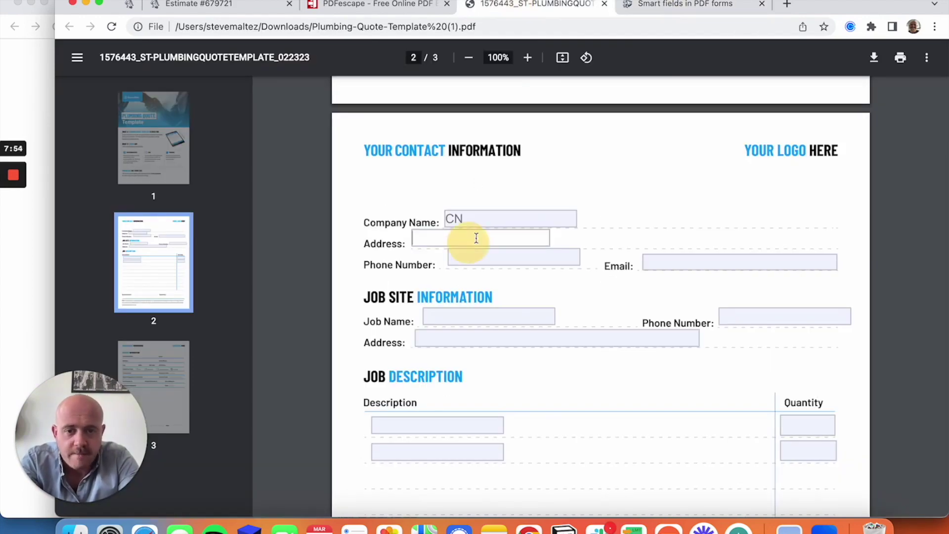
left_click(662, 6)
double_click(612, 280)
key("super+c")
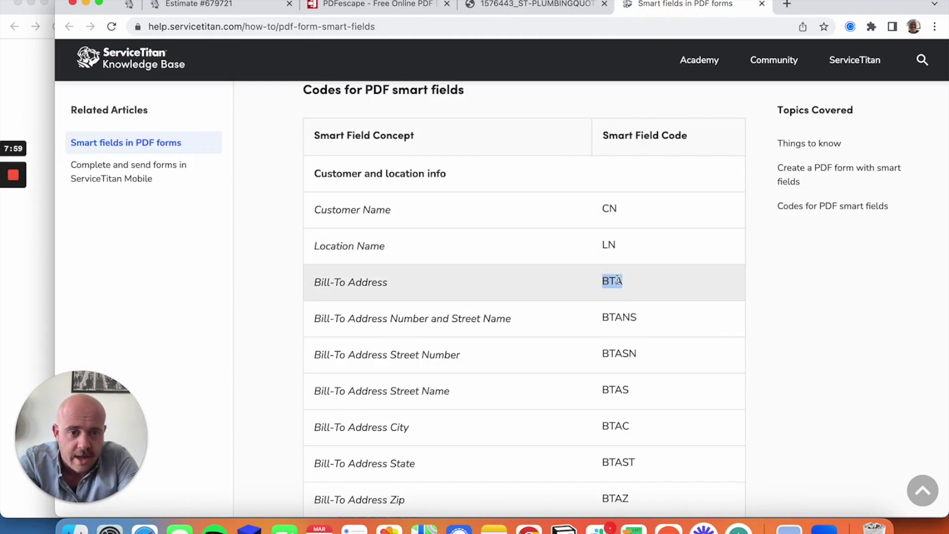
left_click(536, 4)
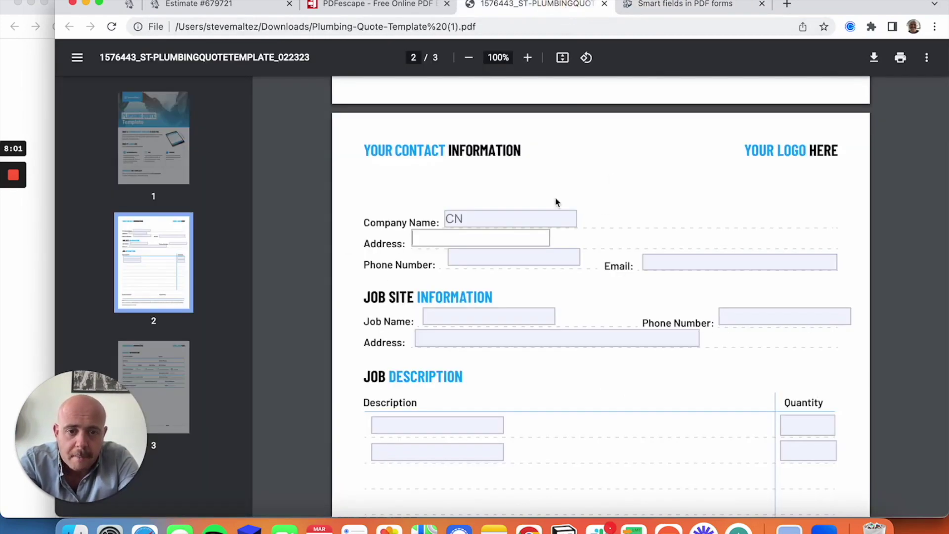
left_click(494, 244)
key("super+v")
Copy the Customer Phone 1 code CP1 into the Phone Number field
left_click(494, 262)
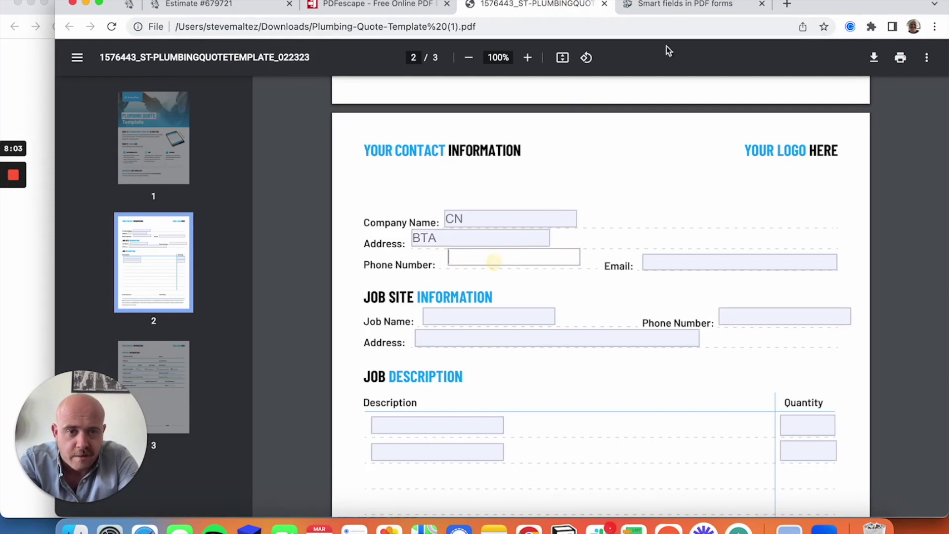
left_click(686, 6)
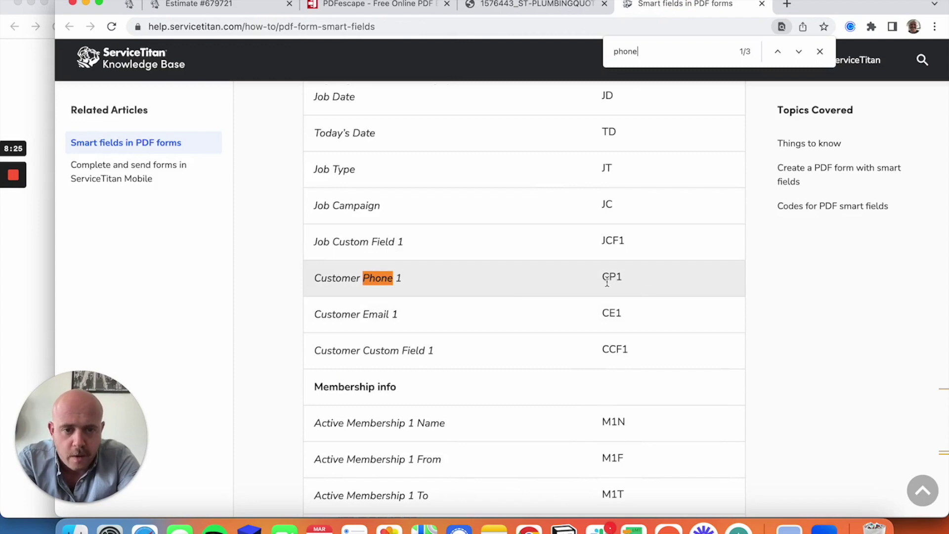
double_click(612, 276)
key("super+c")
left_click(533, 5)
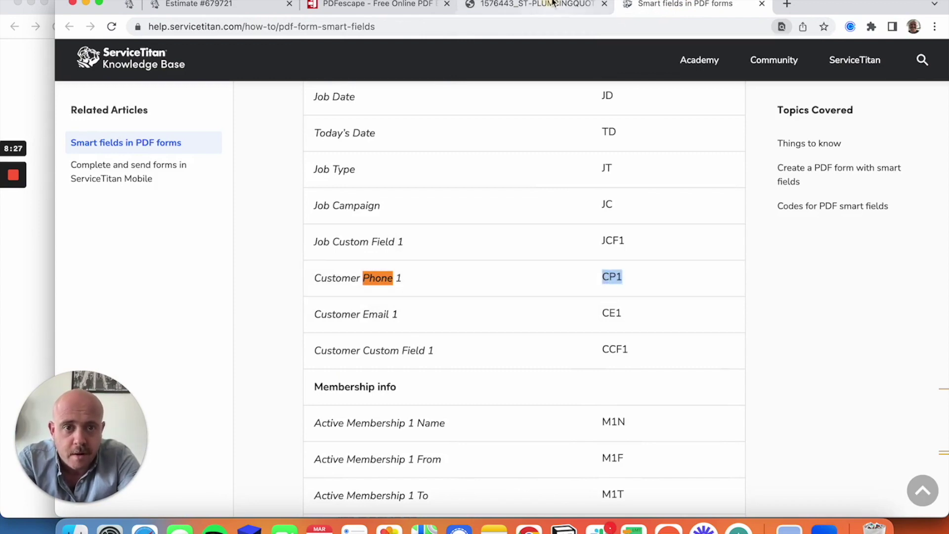
key("super+v")
Copy the customer email code CE1 into the Email field
left_click(675, 261)
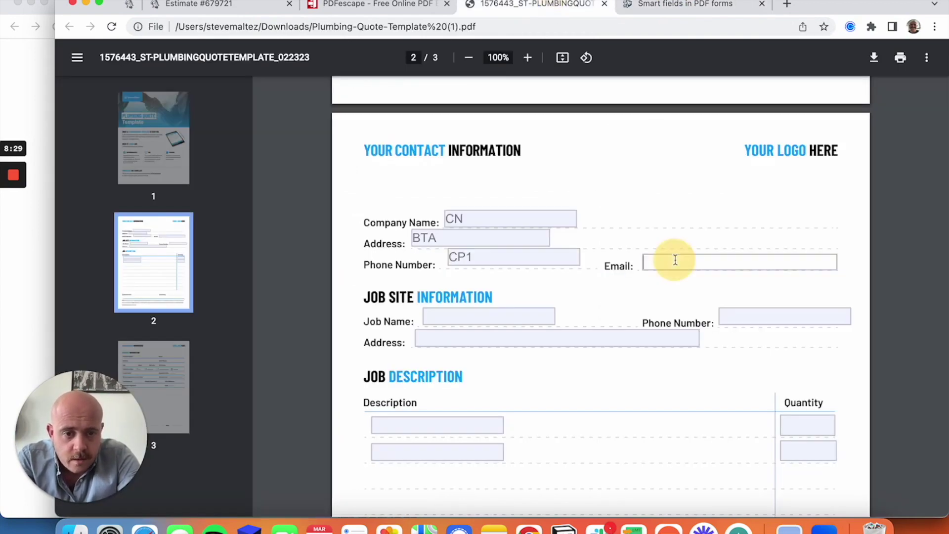
left_click(685, 5)
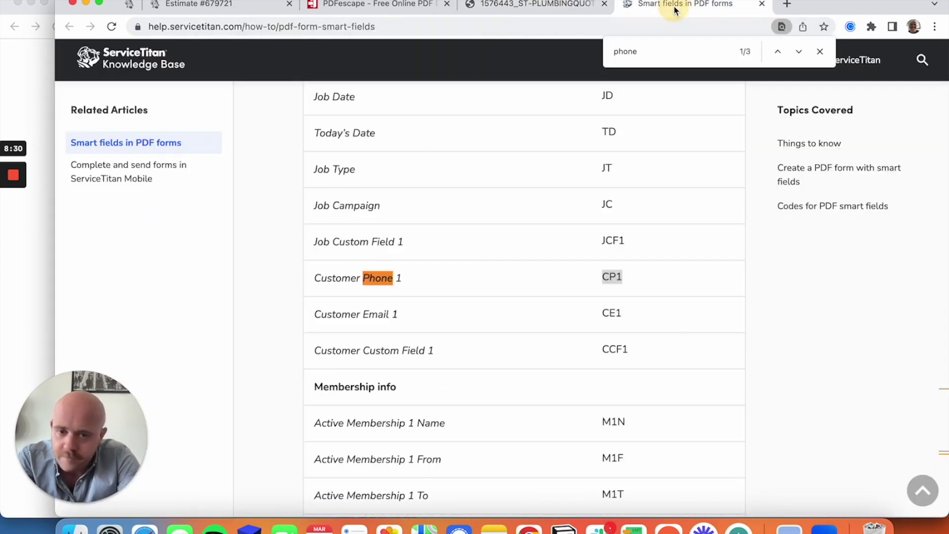
double_click(612, 313)
key("super+c")
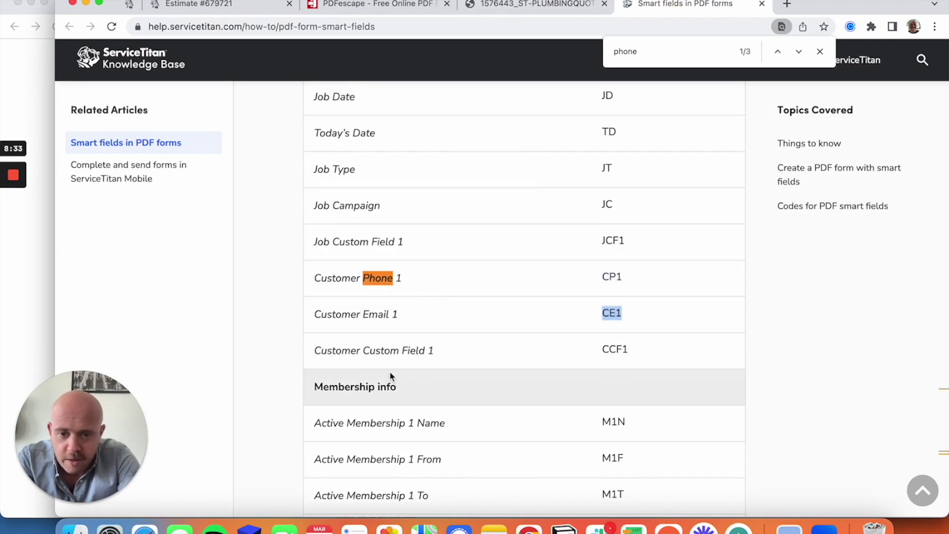
left_click(501, 7)
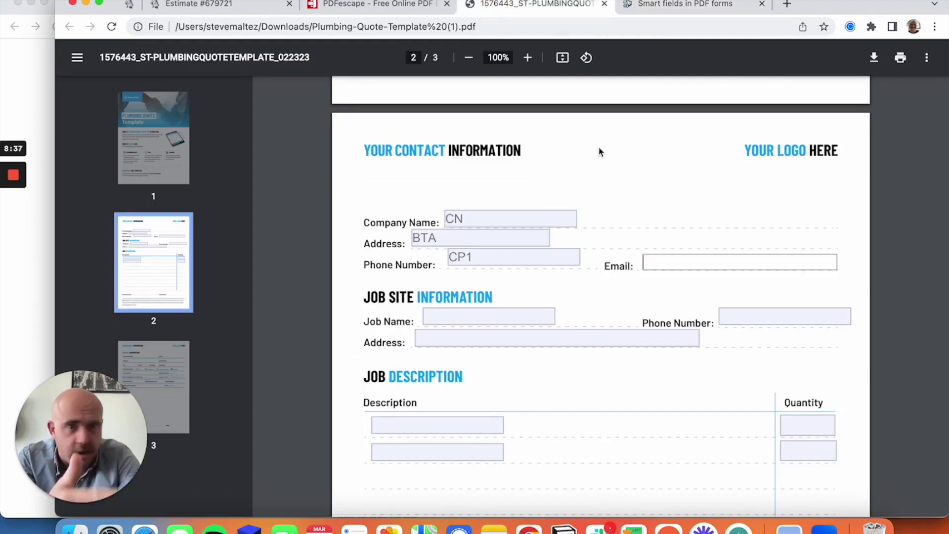
left_click(684, 263)
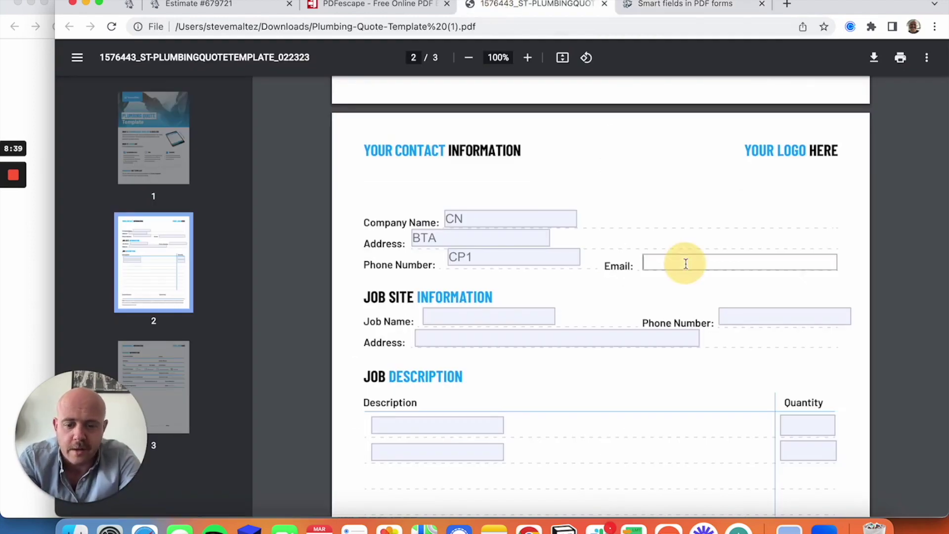
key("super+v")
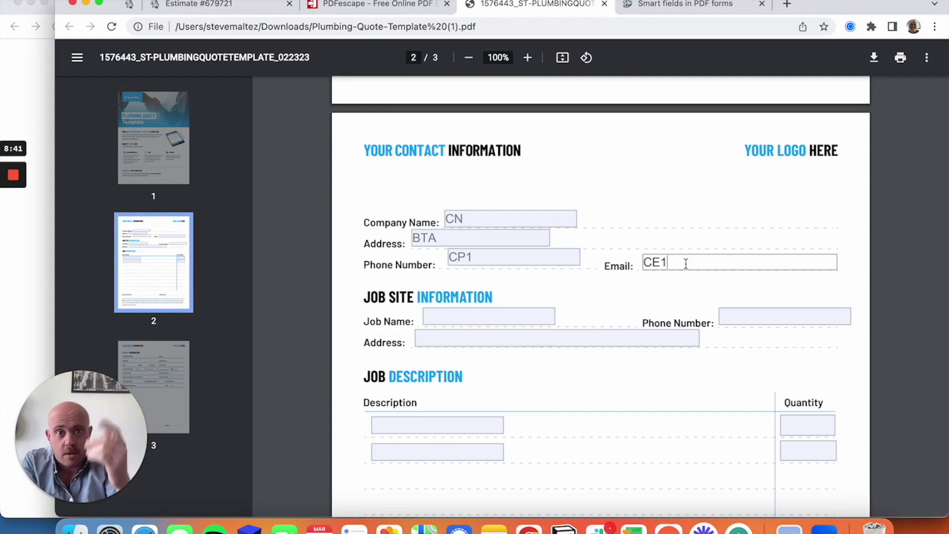
Type JN into the Job Name field
left_click(458, 314)
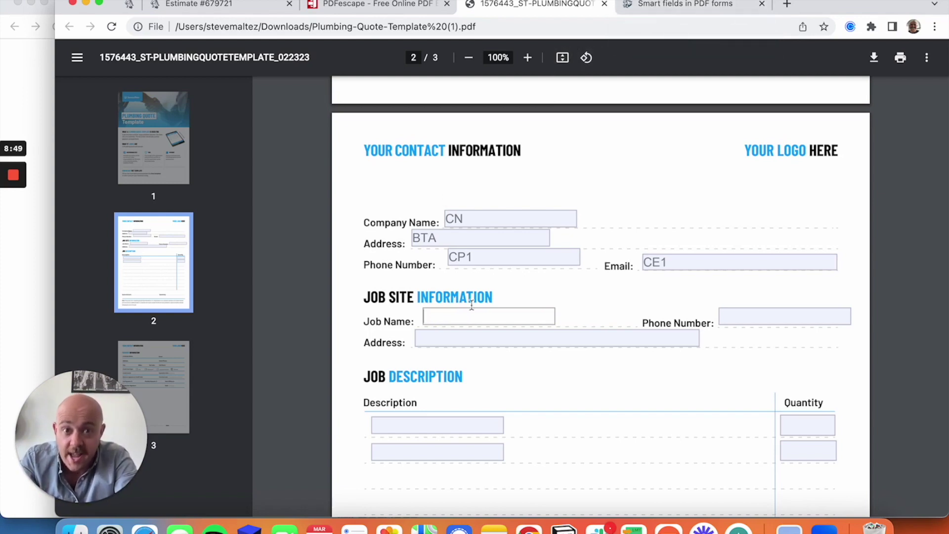
type("JN")
left_click(462, 339)
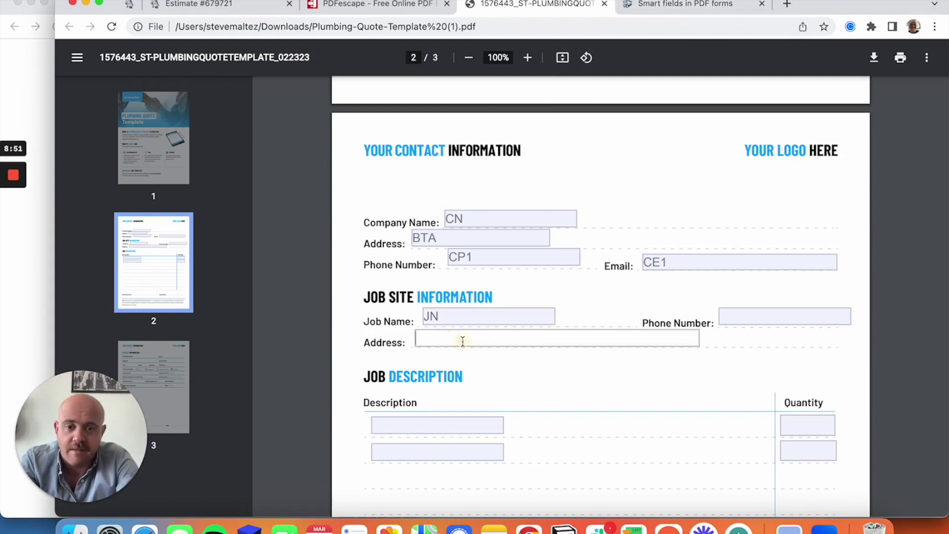
Search the article for 'location' and copy the Location Address code LA for the quote form
left_click(665, 10)
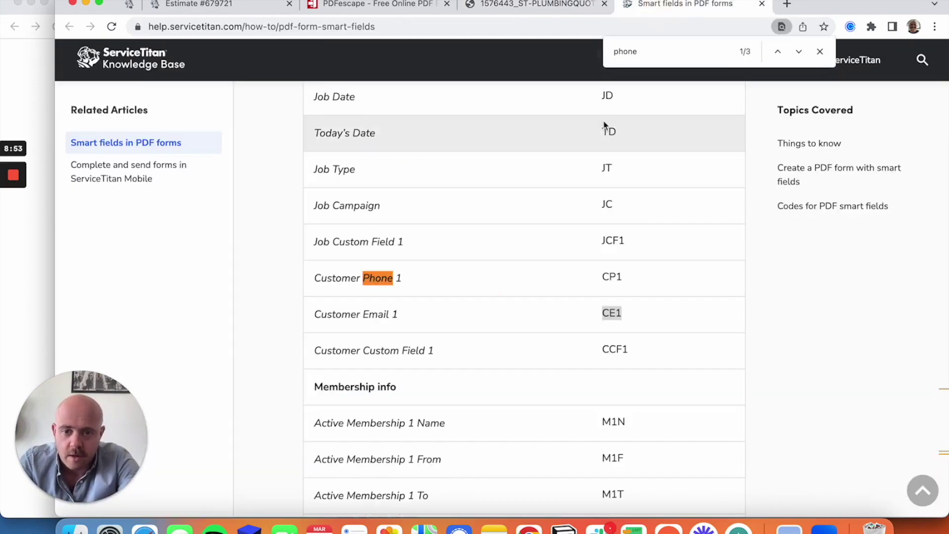
scroll(603, 120, "up", 15)
scroll(605, 123, "up", 10)
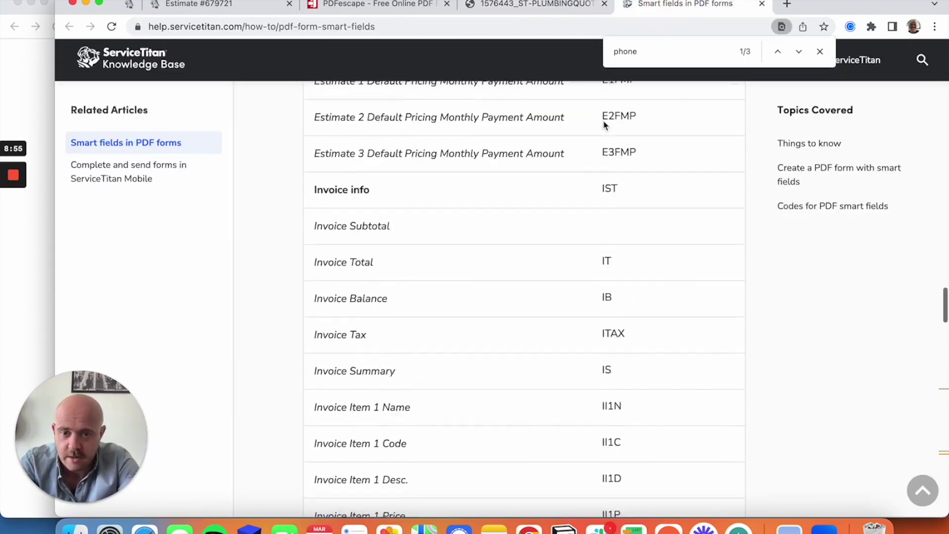
key("super+f")
type("location")
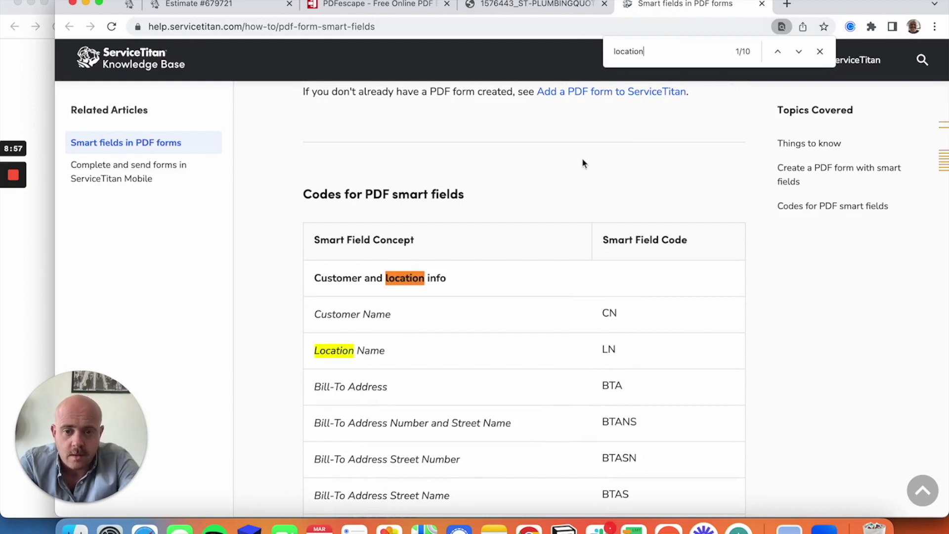
scroll(523, 312, "down", 5)
scroll(523, 312, "down", 3)
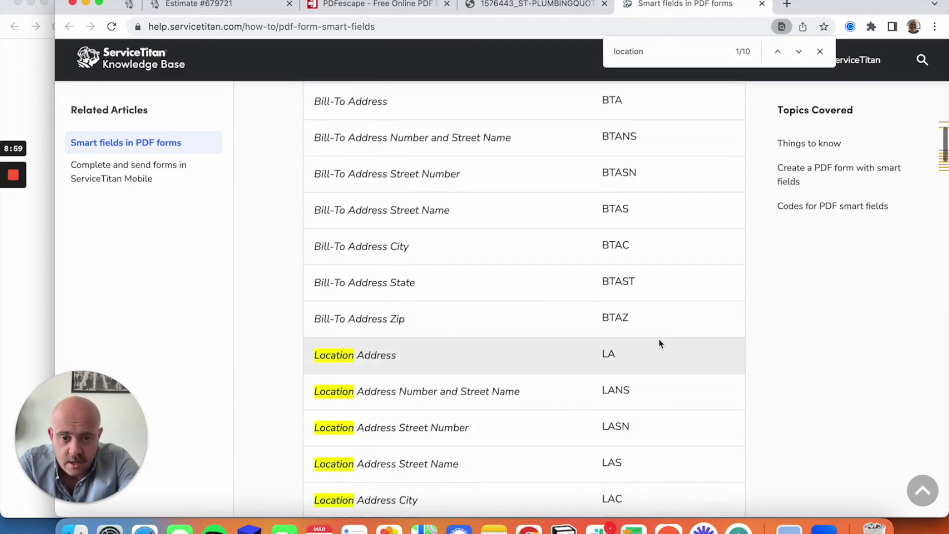
double_click(608, 354)
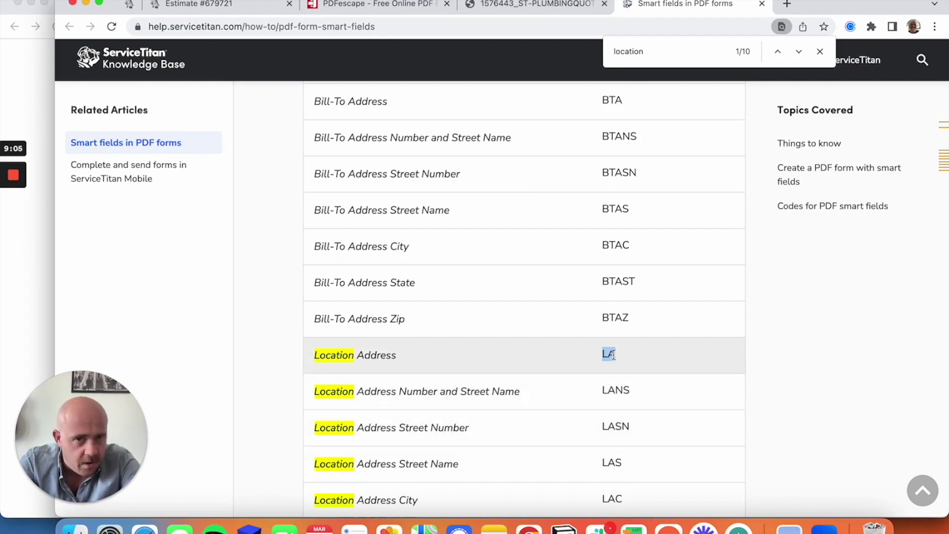
scroll(608, 278, "down", 3)
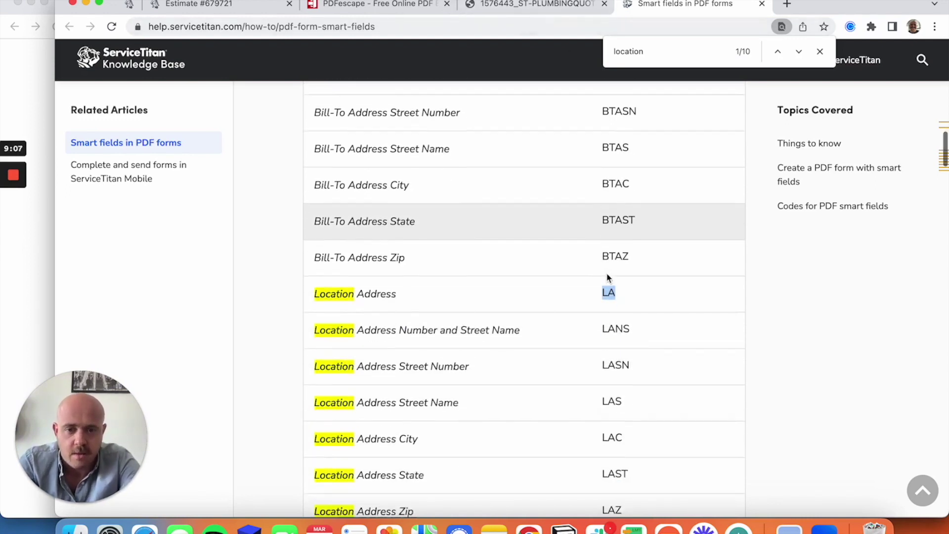
scroll(608, 278, "down", 1)
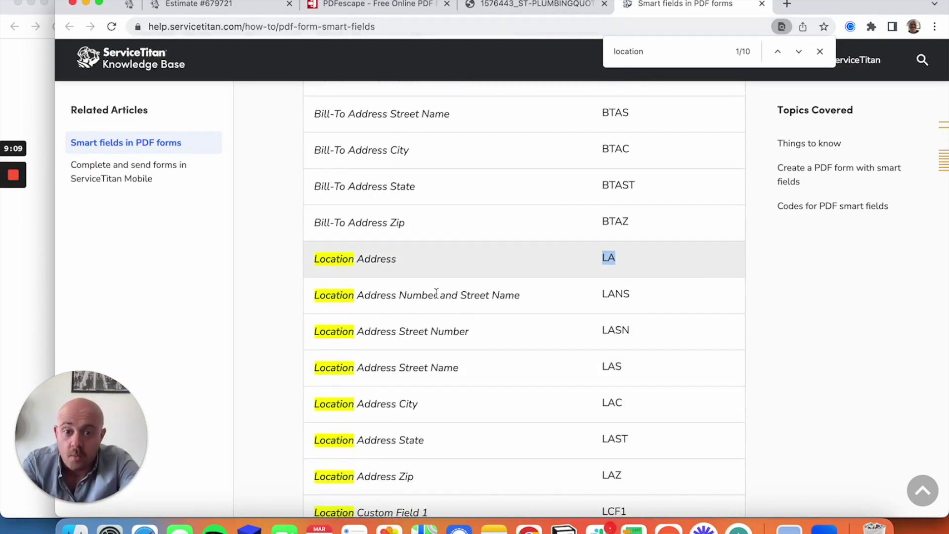
left_click(509, 4)
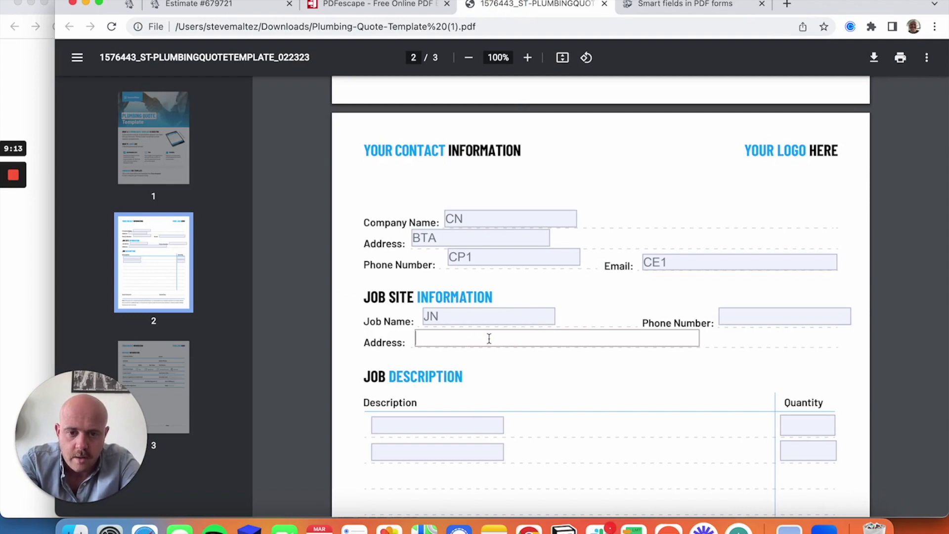
scroll(472, 373, "down", 3)
left_click(434, 361)
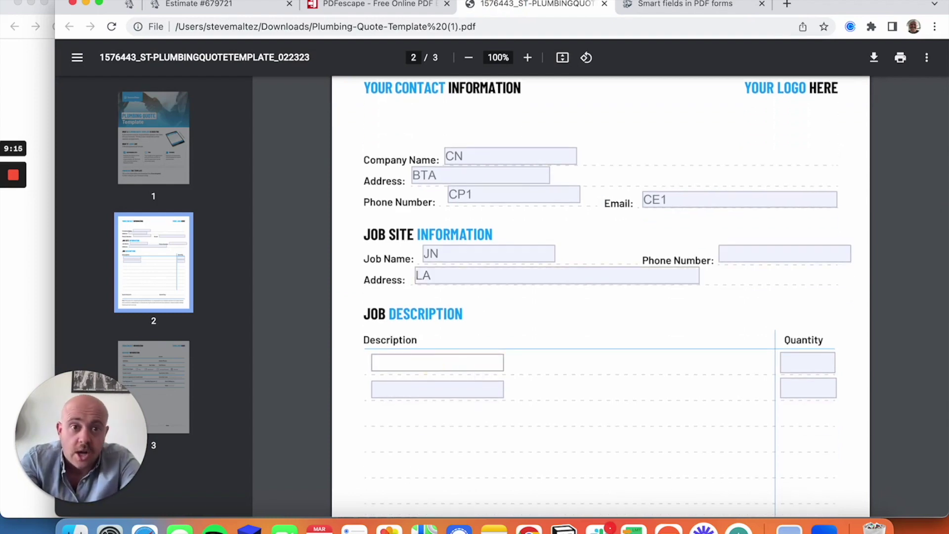
Search the smart-field code article for 'job d' and 'invoice', selecting the IS code
key("super+f")
left_click(665, 6)
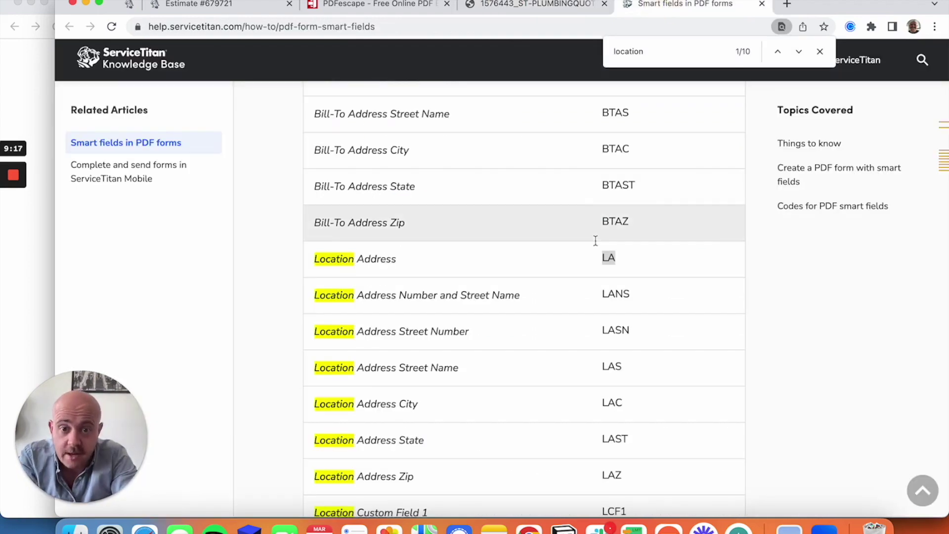
scroll(595, 240, "down", 10)
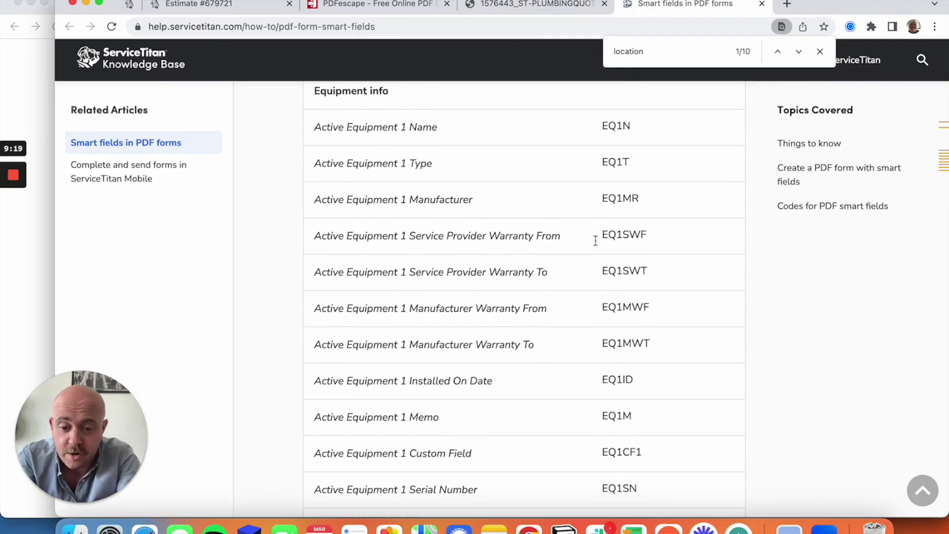
key("super+f")
type("job d")
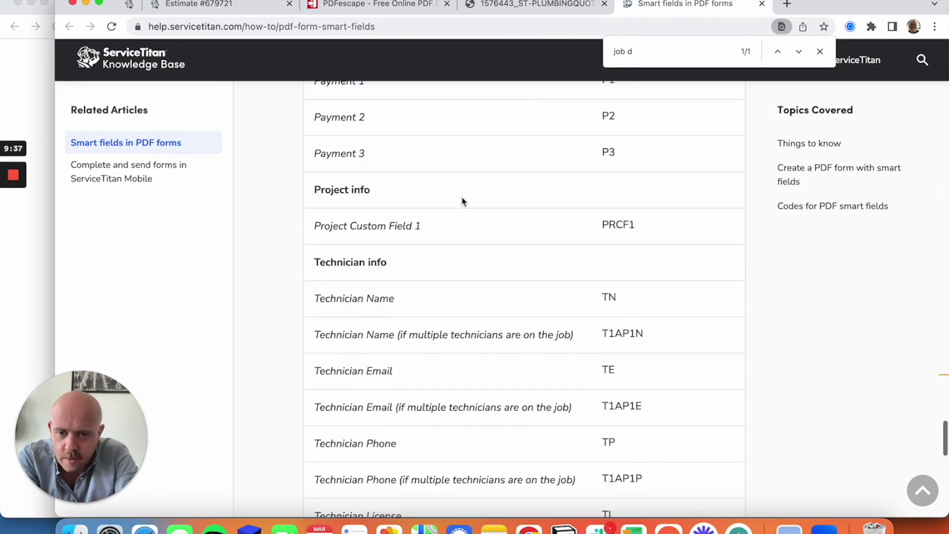
scroll(461, 196, "up", 4)
key("super+f")
type("invoice")
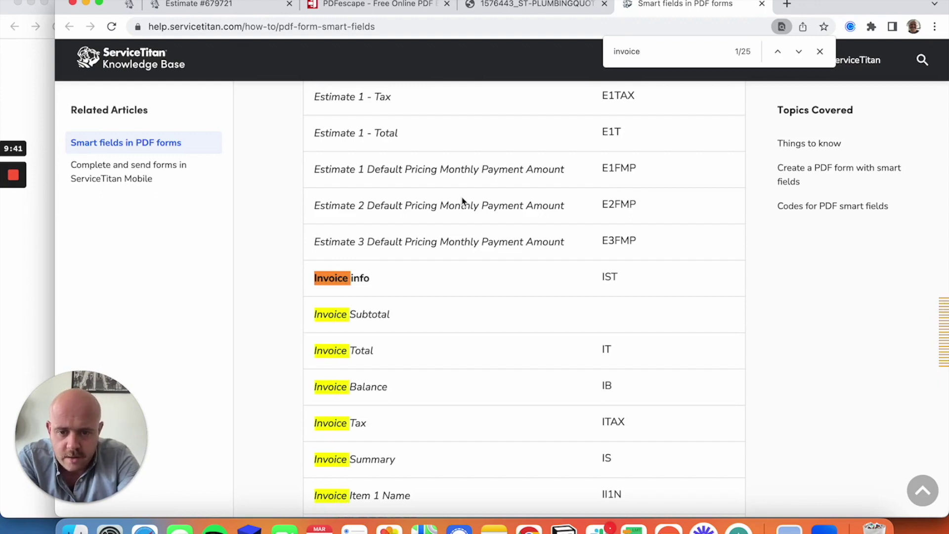
scroll(462, 200, "down", 4)
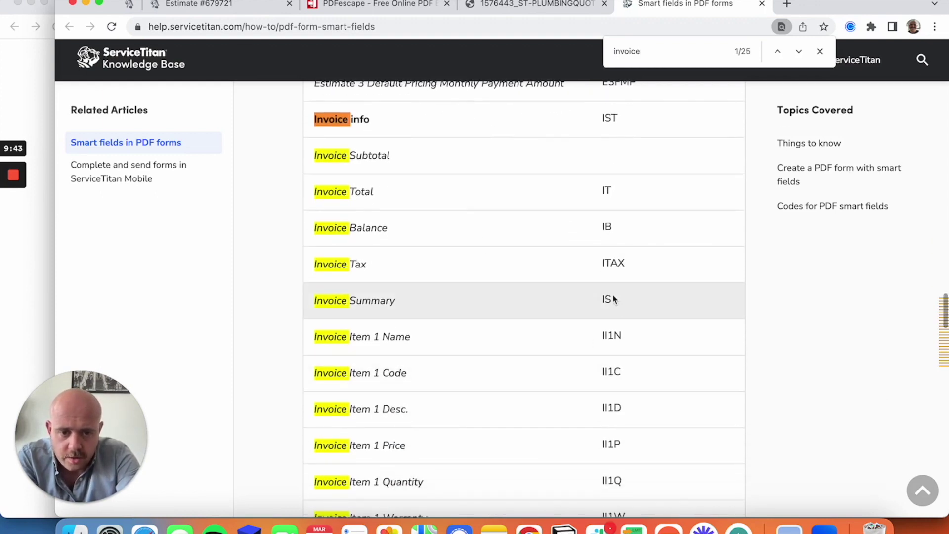
double_click(605, 299)
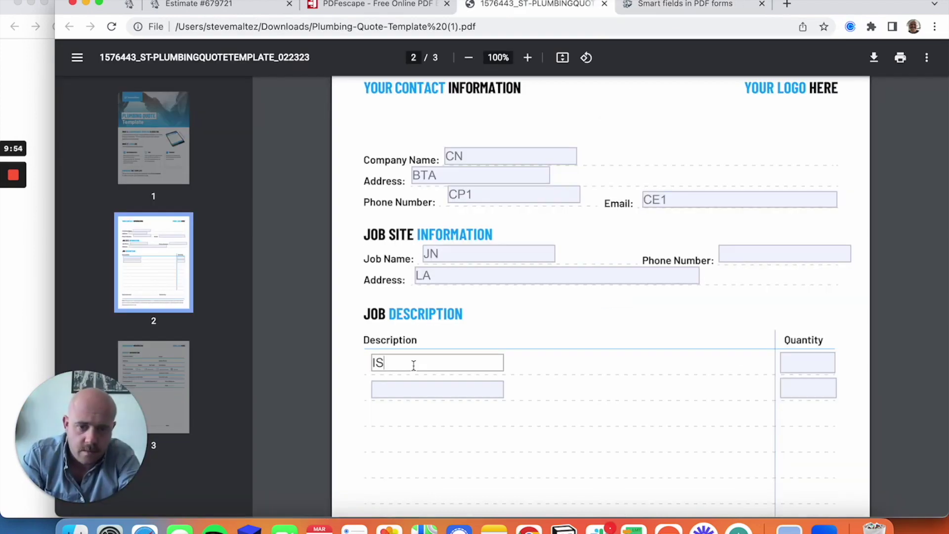
Copy code II1D and paste it over IS in the first Description field
left_click(425, 390)
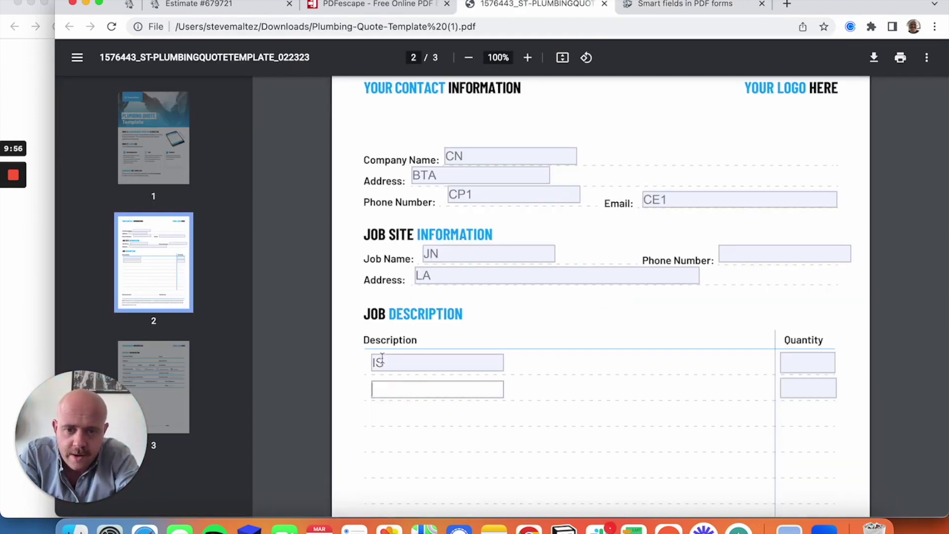
left_click(660, 5)
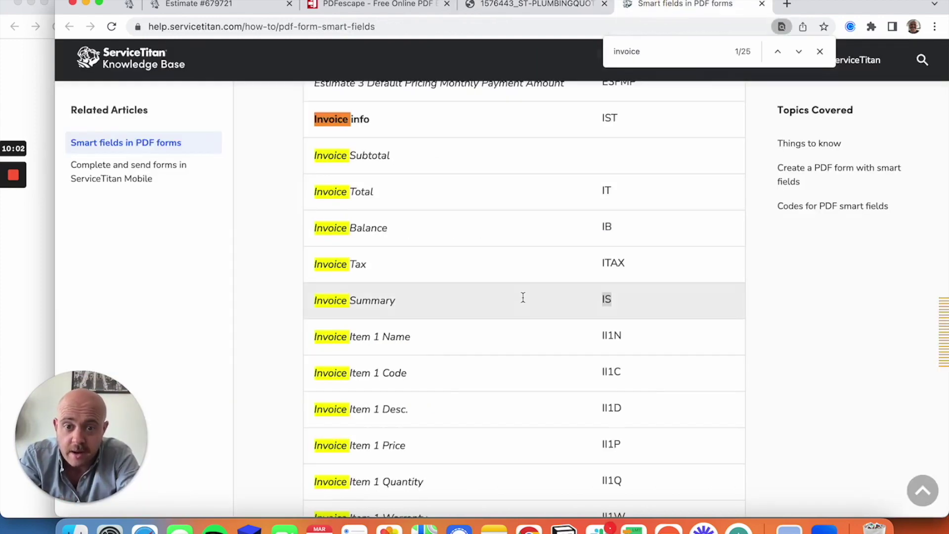
scroll(523, 297, "down", 3)
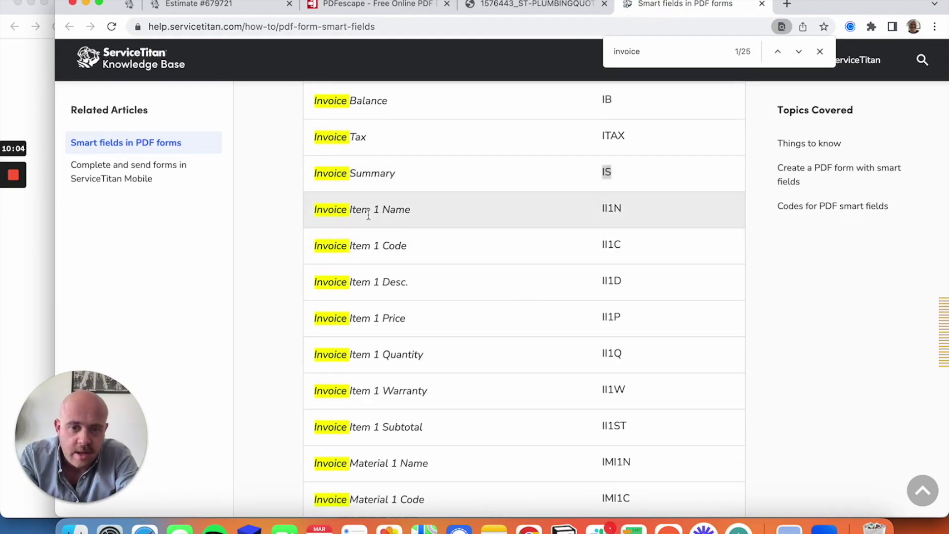
left_click(386, 281)
double_click(616, 280)
key("super+c")
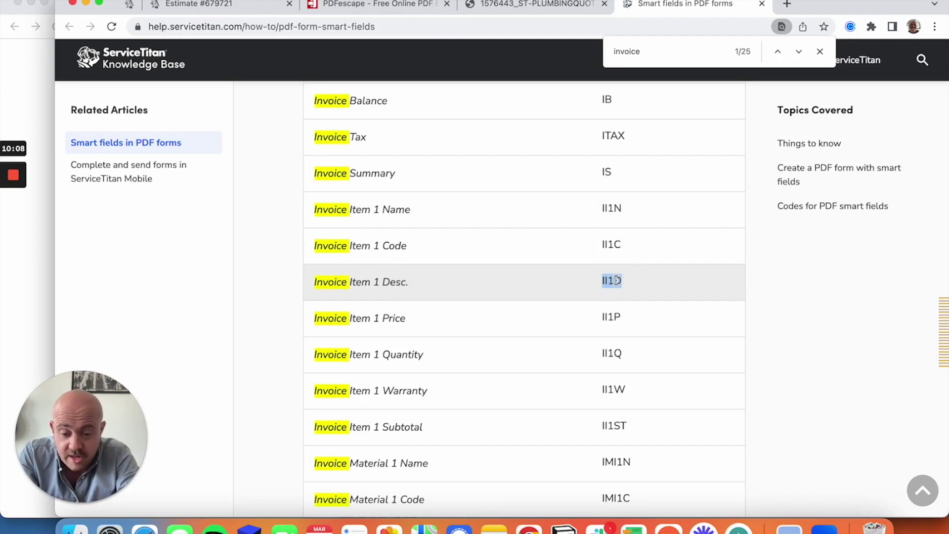
left_click(529, 5)
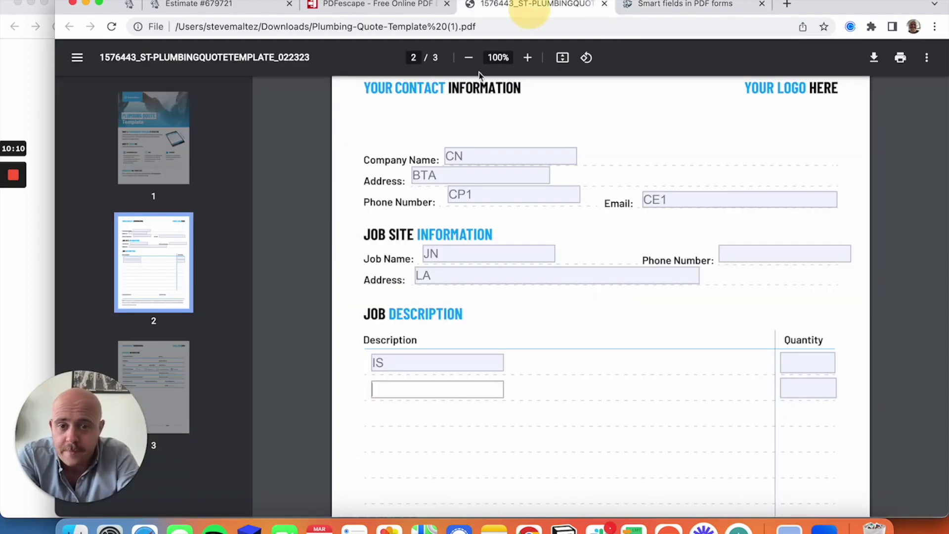
double_click(401, 362)
key("super+v")
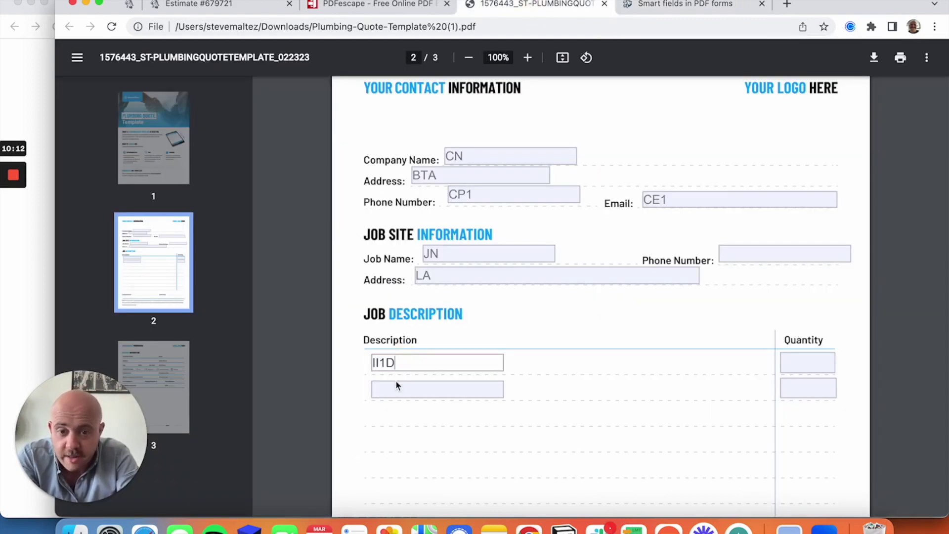
left_click(390, 394)
Copy the II1Q code from the reference for the first Quantity field
left_click(669, 5)
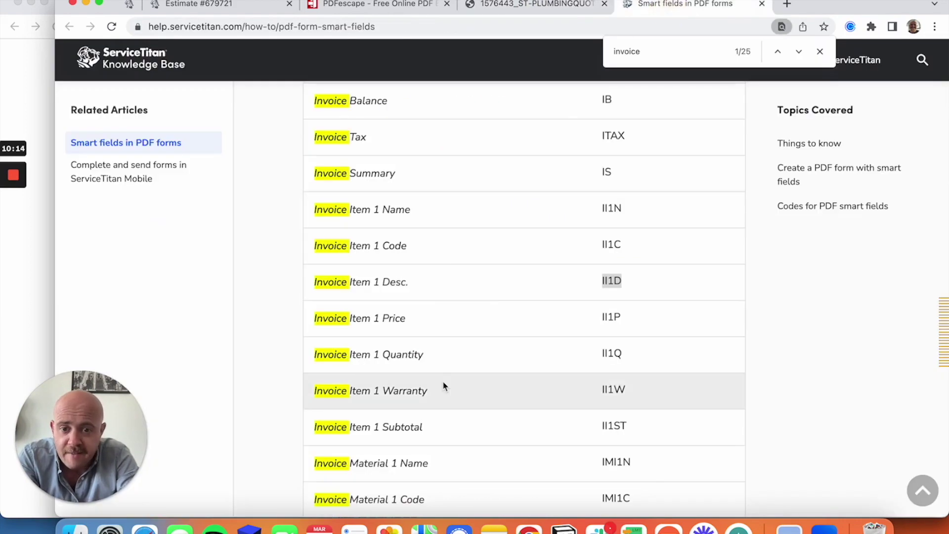
scroll(444, 386, "down", 1)
left_click(529, 5)
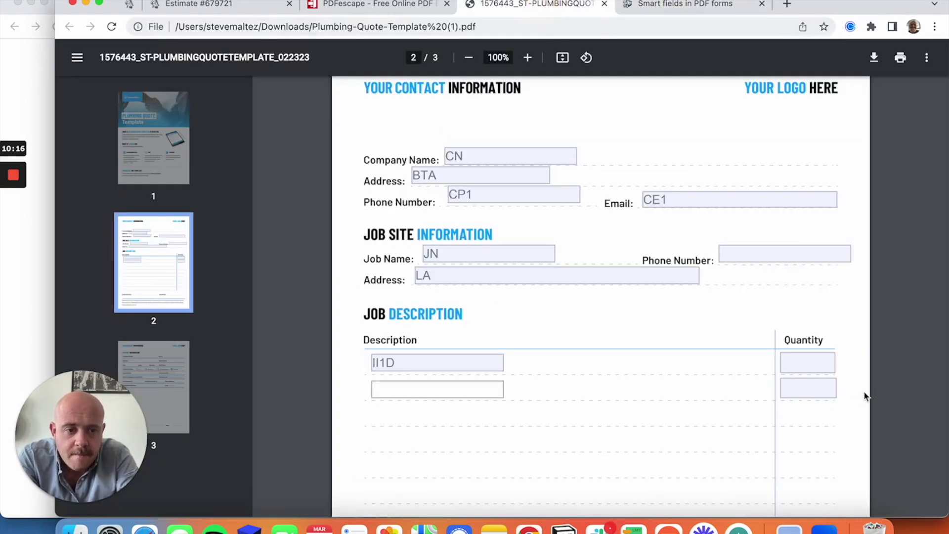
left_click(831, 365)
left_click(677, 5)
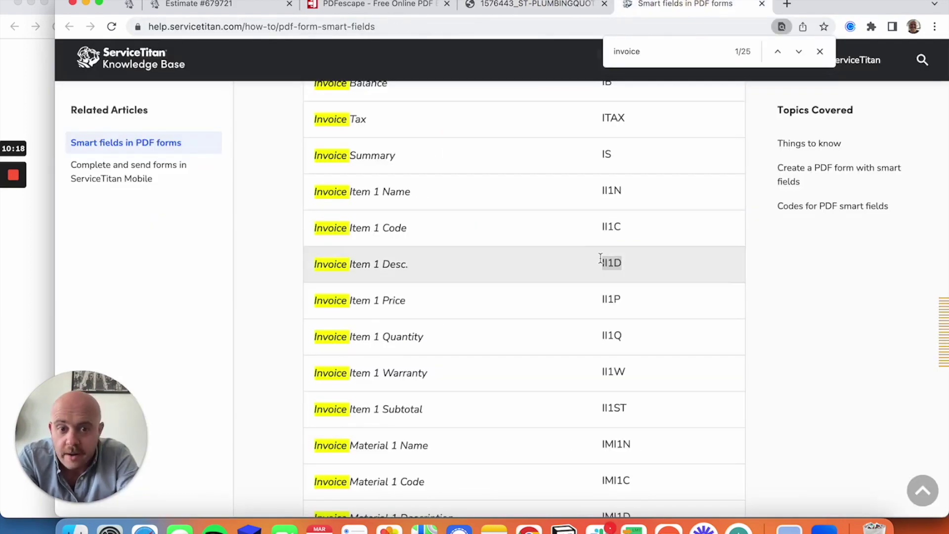
scroll(601, 259, "down", 1)
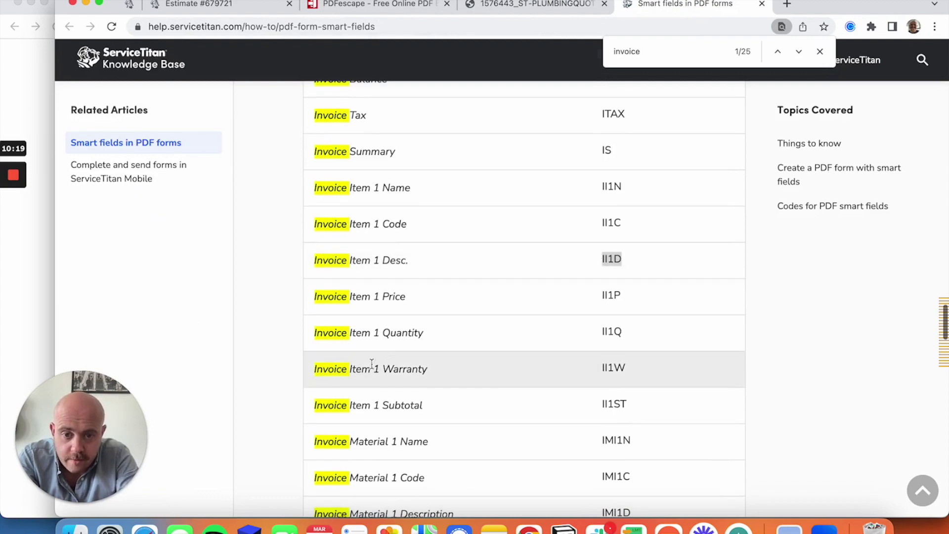
double_click(611, 332)
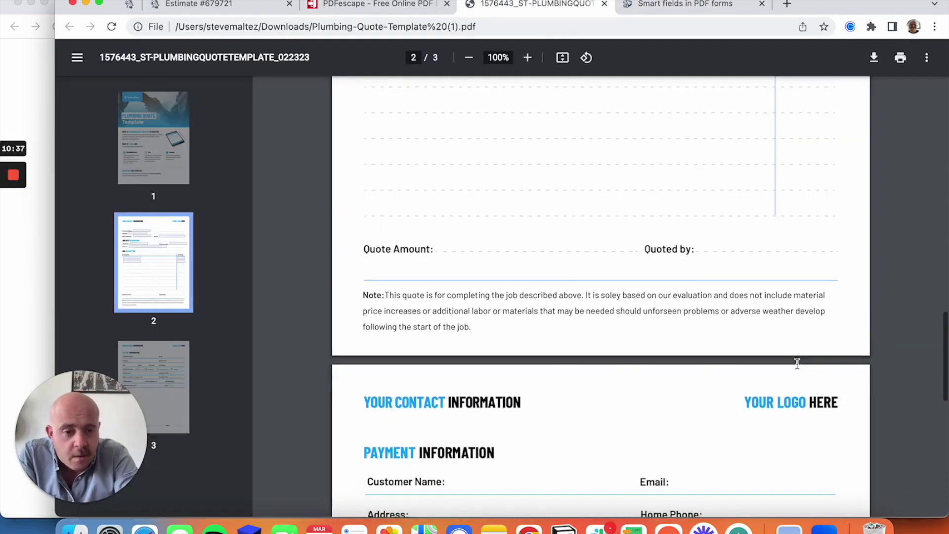
scroll(772, 361, "down", 5)
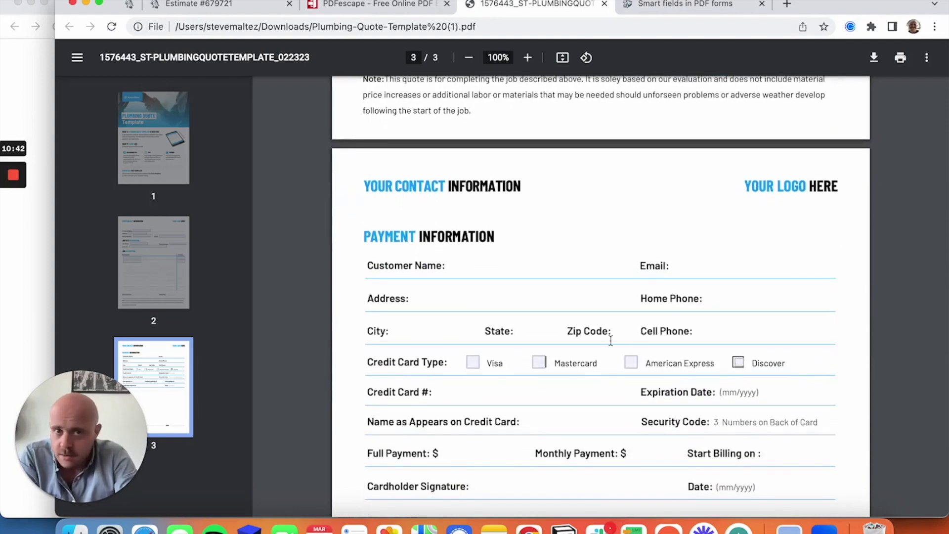
Download the quote with changes, replacing Plumbing-Quote-Template (1).pdf in Downloads
scroll(611, 340, "down", 2)
scroll(611, 341, "up", 15)
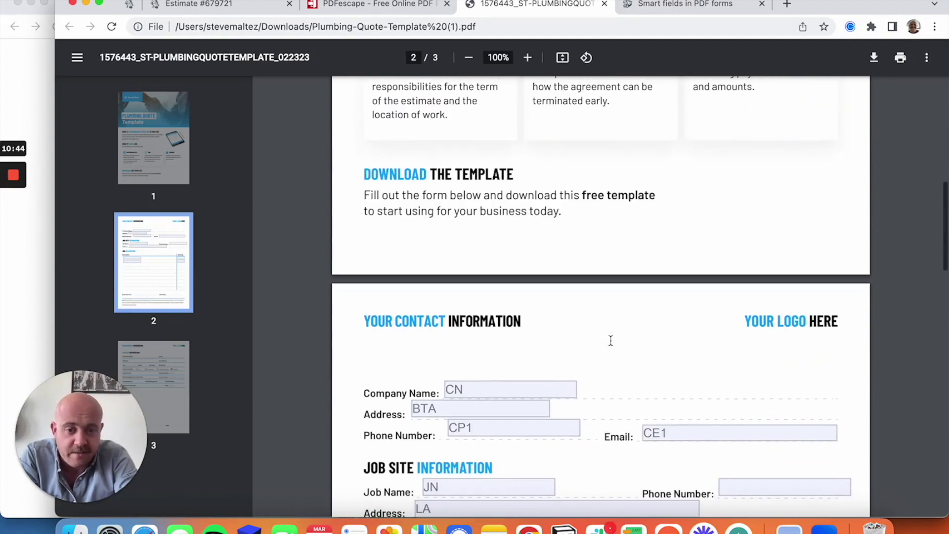
scroll(505, 365, "down", 3)
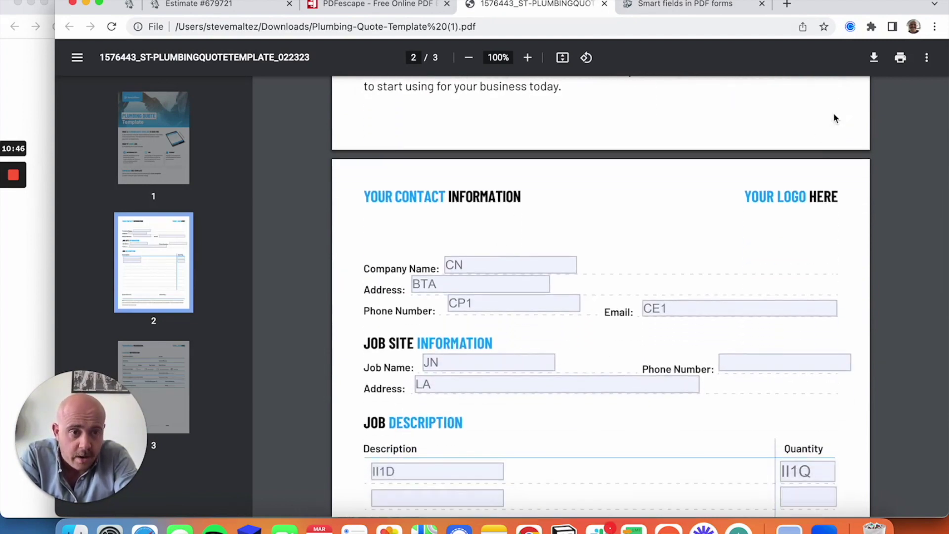
left_click(883, 66)
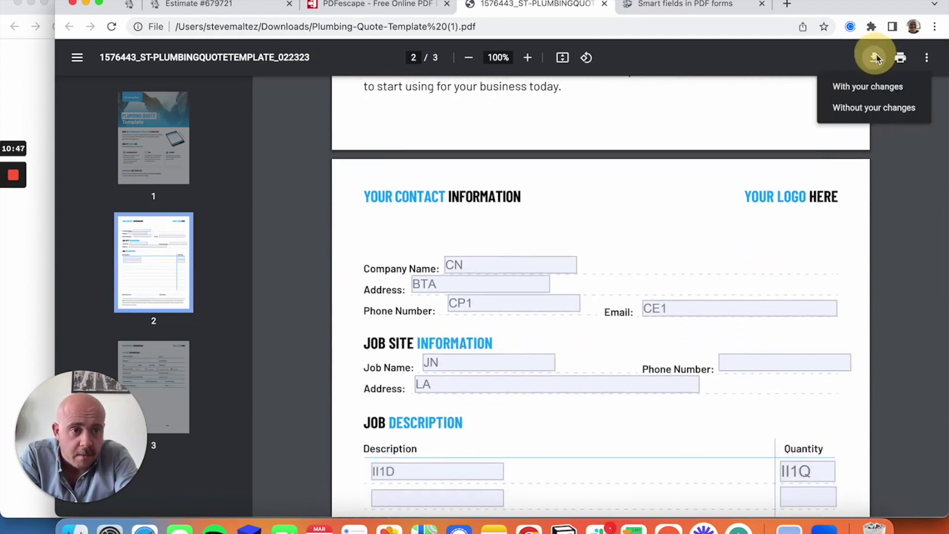
left_click(864, 93)
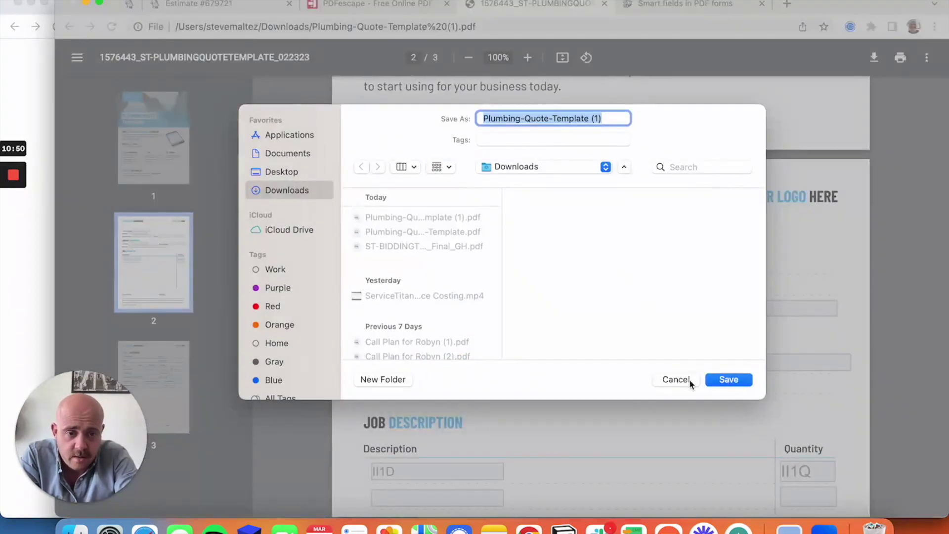
left_click(725, 381)
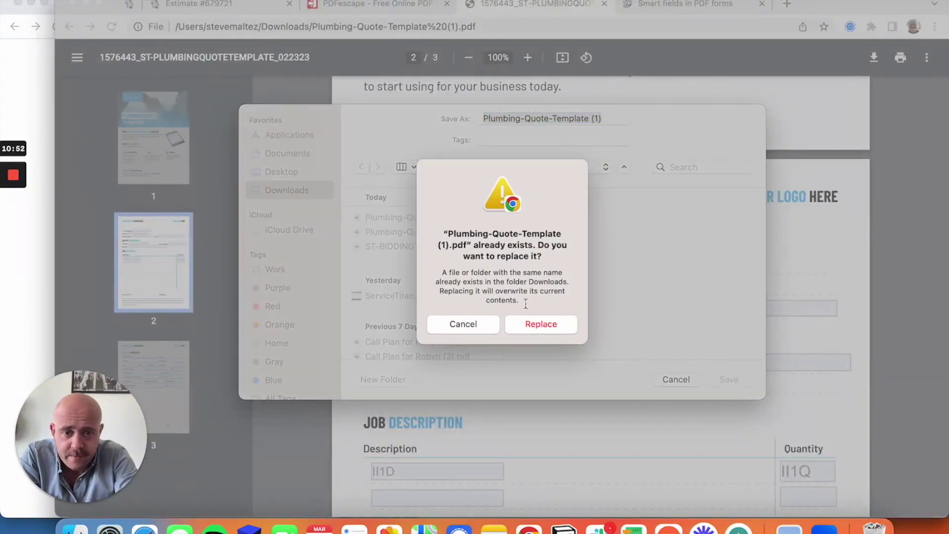
left_click(541, 326)
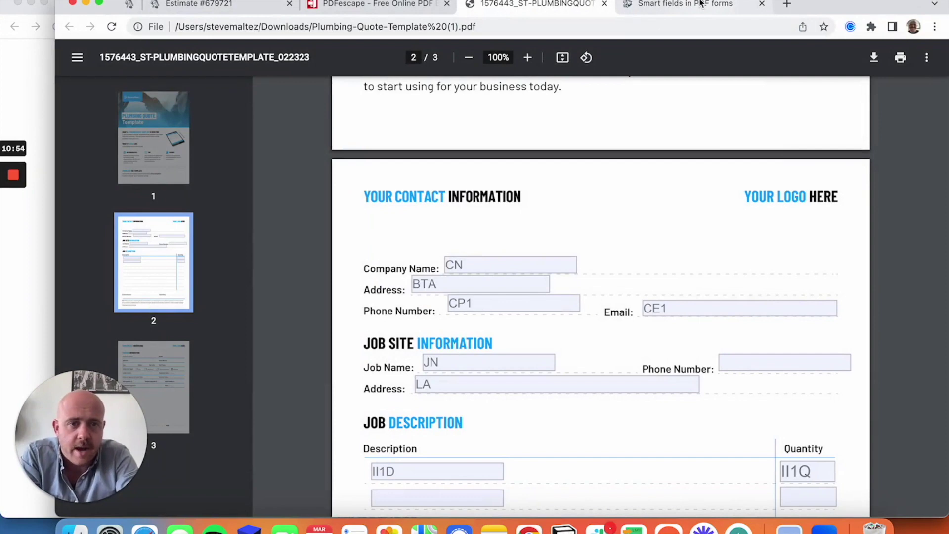
Search ServiceTitan Settings for 'forms' and open the Forms page
left_click(218, 7)
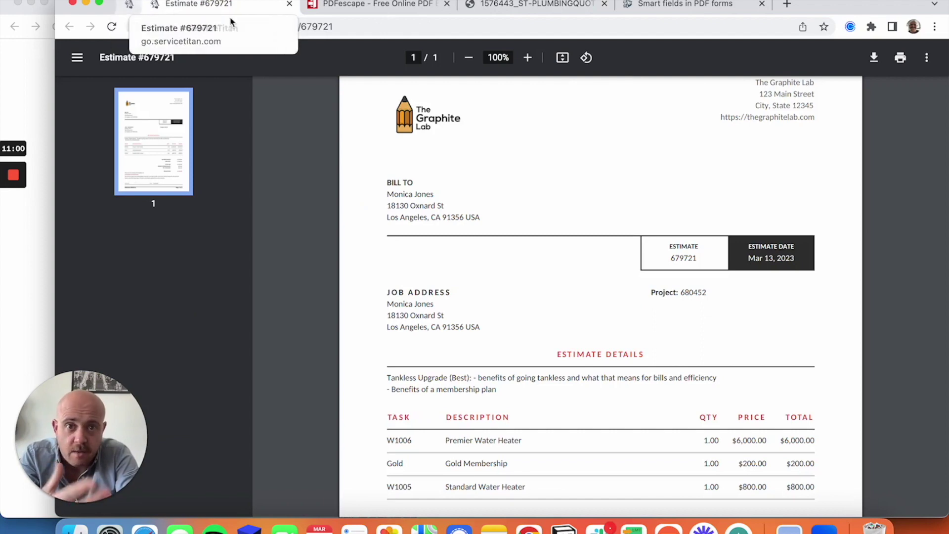
left_click(130, 5)
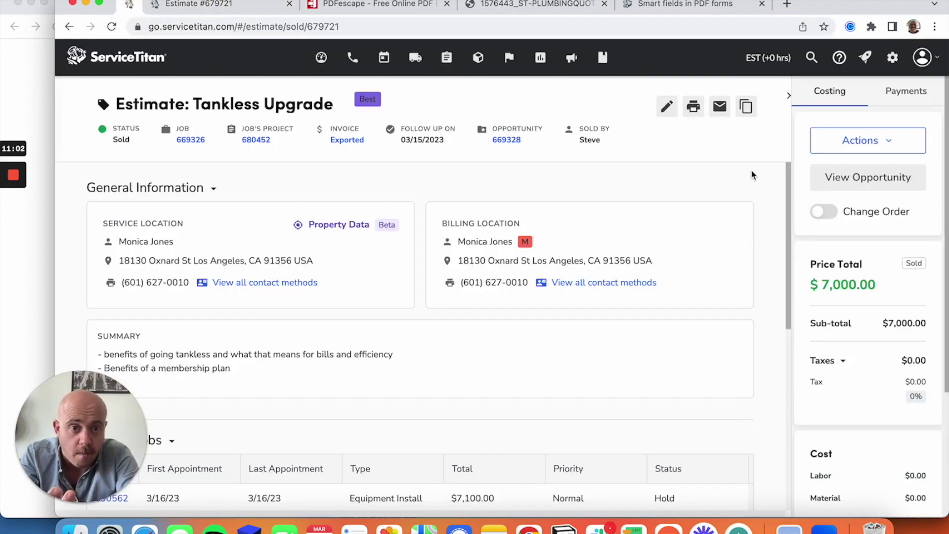
left_click(893, 70)
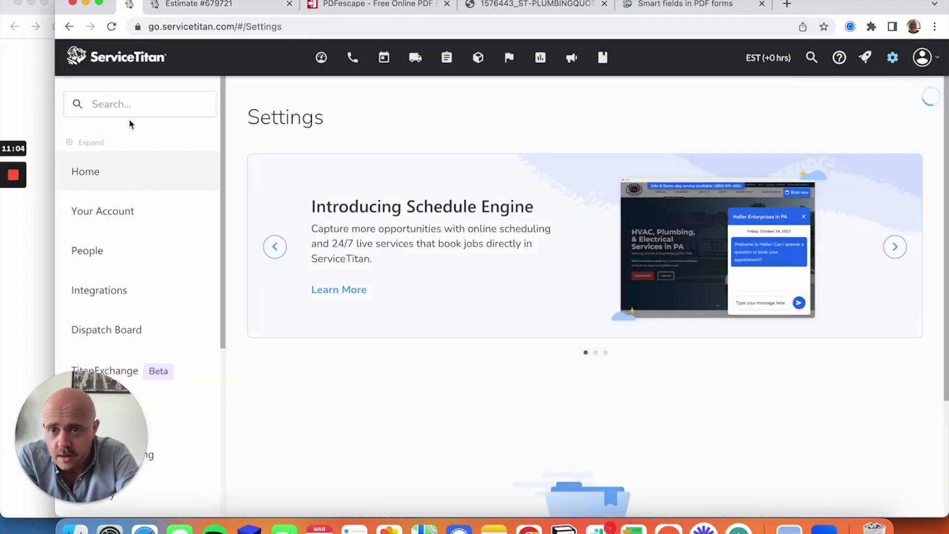
left_click(134, 106)
type("forms")
left_click(155, 192)
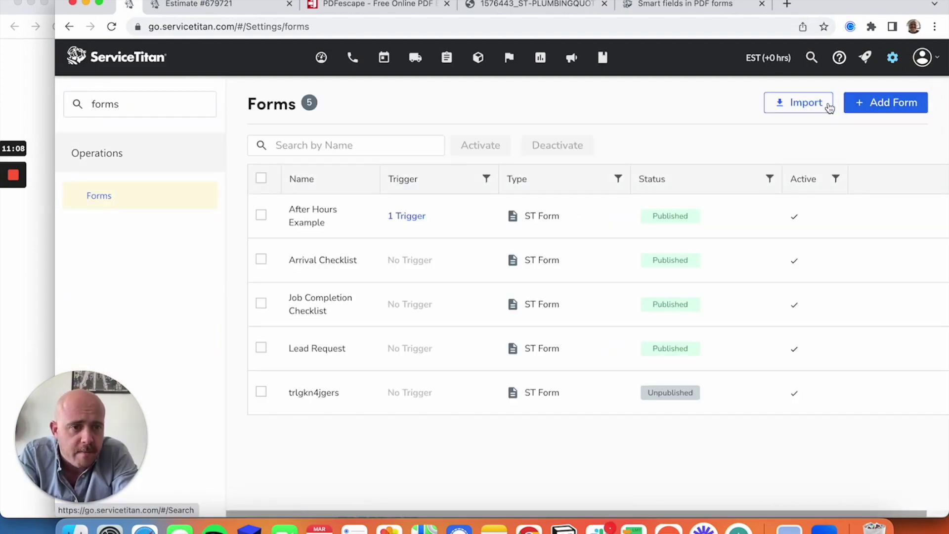
Add a new form titled 'PDF Estimate', displayed on Office Side Only
left_click(891, 109)
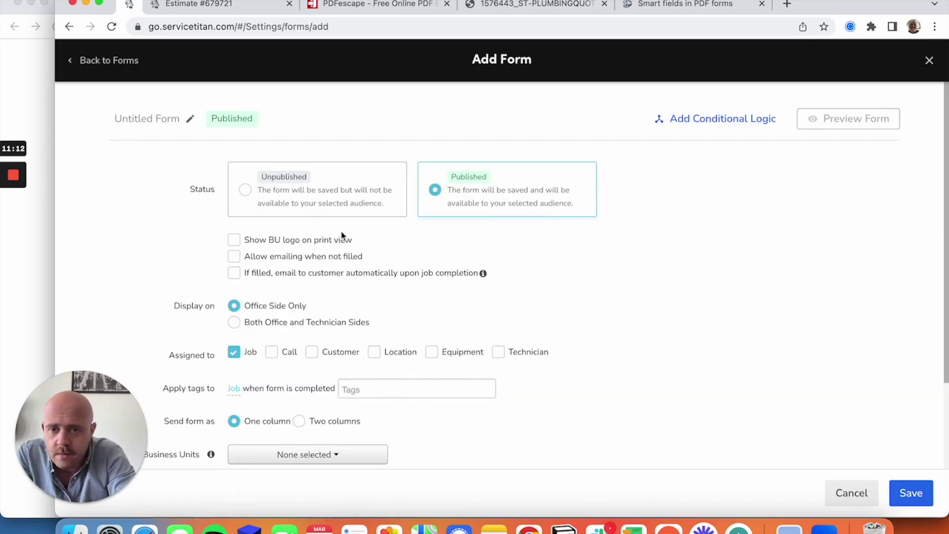
left_click(156, 110)
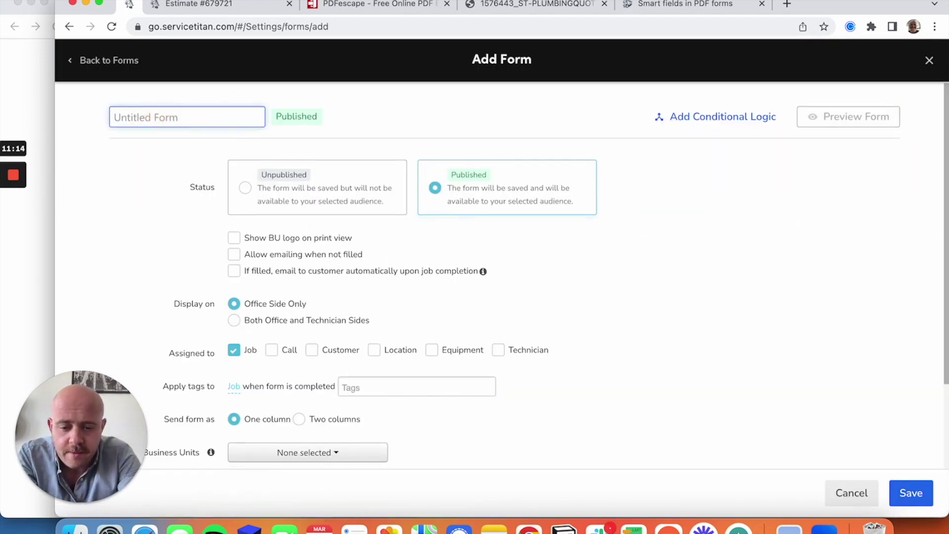
type("PDF Estimate")
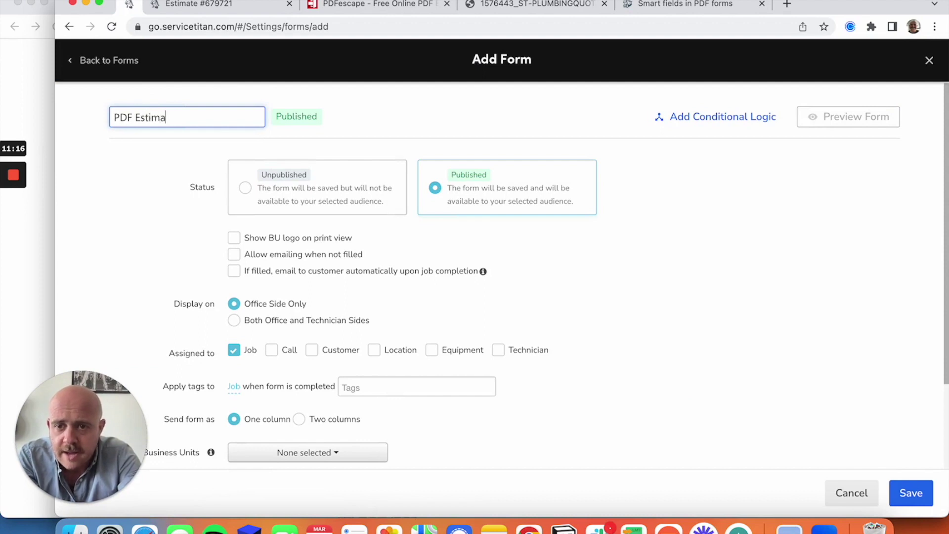
scroll(229, 99, "down", 3)
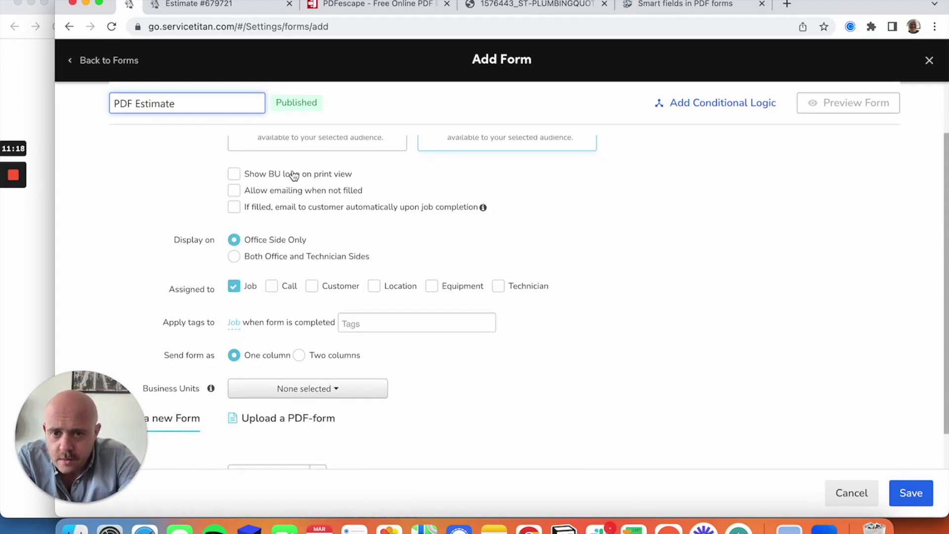
scroll(292, 207, "down", 1)
scroll(291, 208, "down", 1)
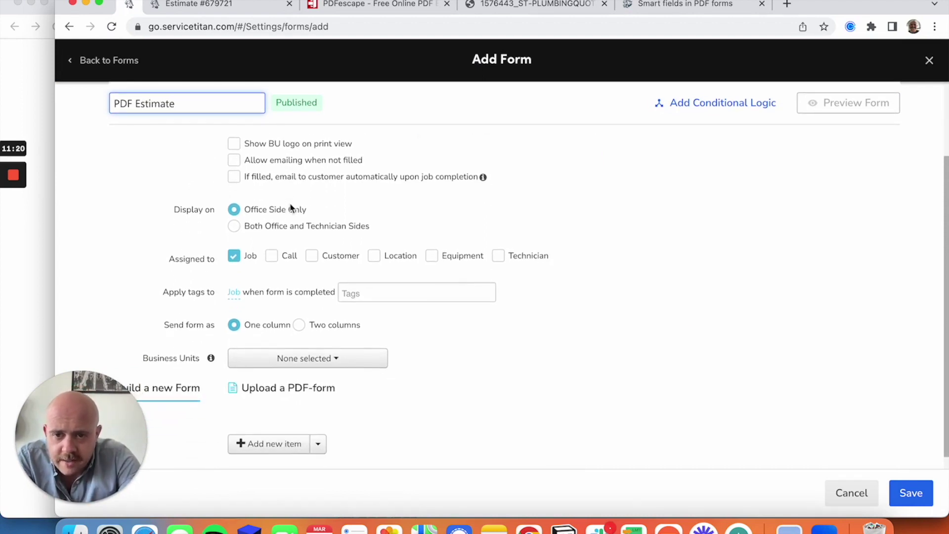
scroll(293, 218, "down", 1)
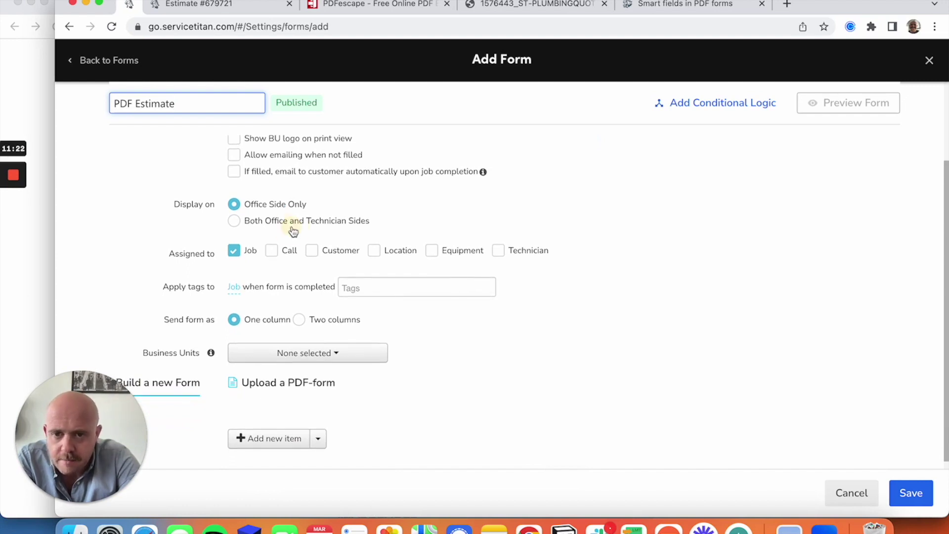
left_click(291, 220)
scroll(292, 222, "down", 1)
left_click(281, 194)
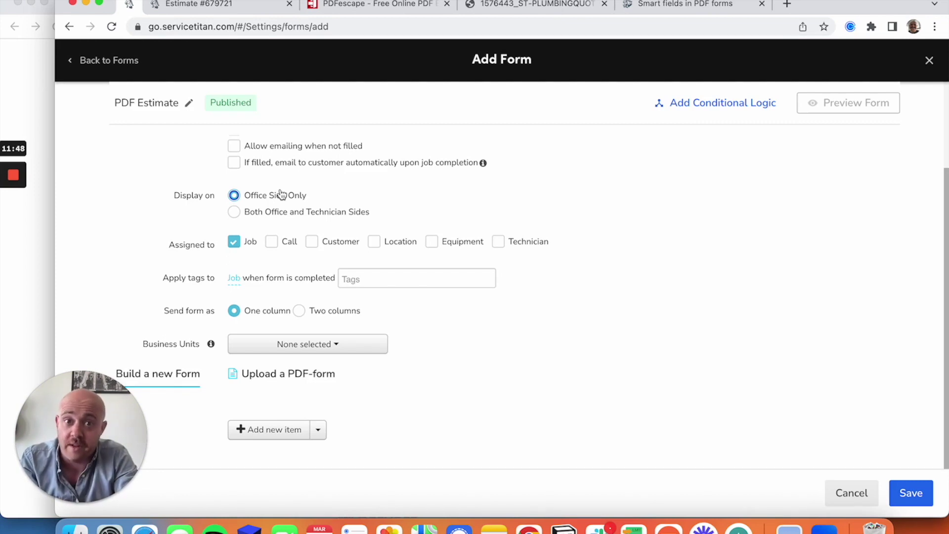
Choose the PDF-form upload and attach Plumbing-Quote-Template (1).pdf from Downloads
left_click(280, 375)
left_click(294, 345)
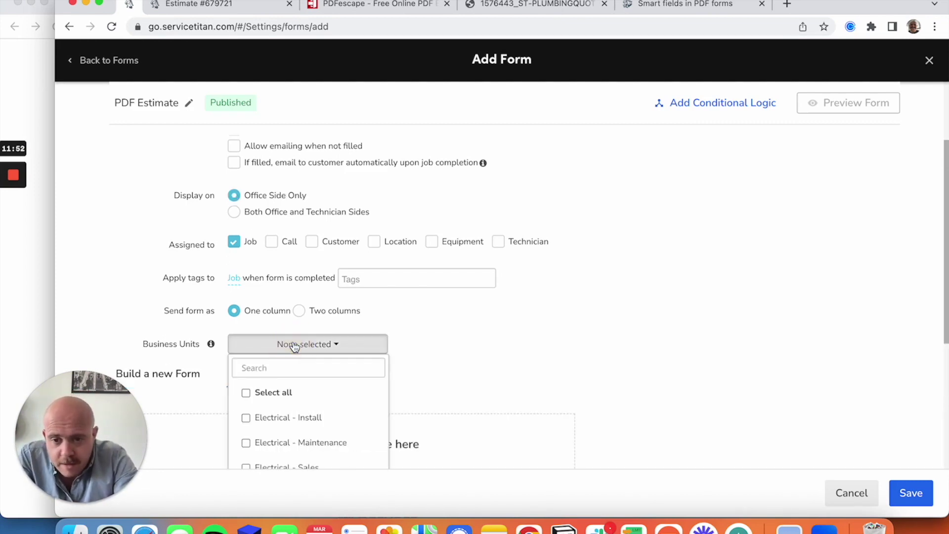
left_click(615, 321)
scroll(615, 321, "down", 3)
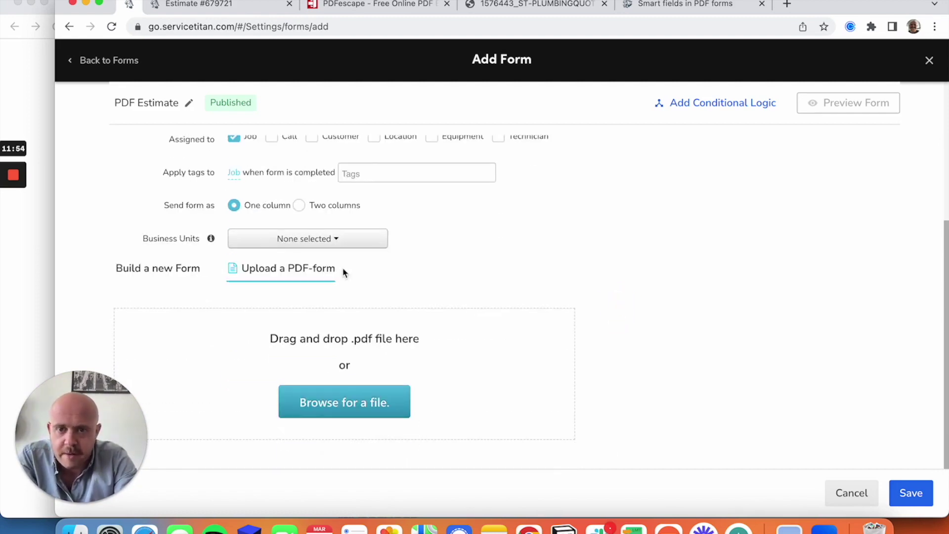
left_click(364, 400)
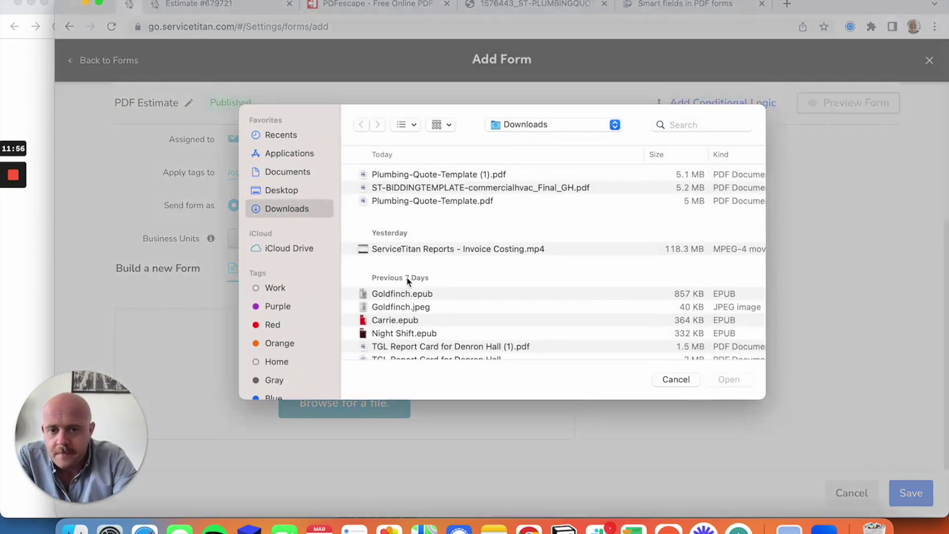
double_click(473, 176)
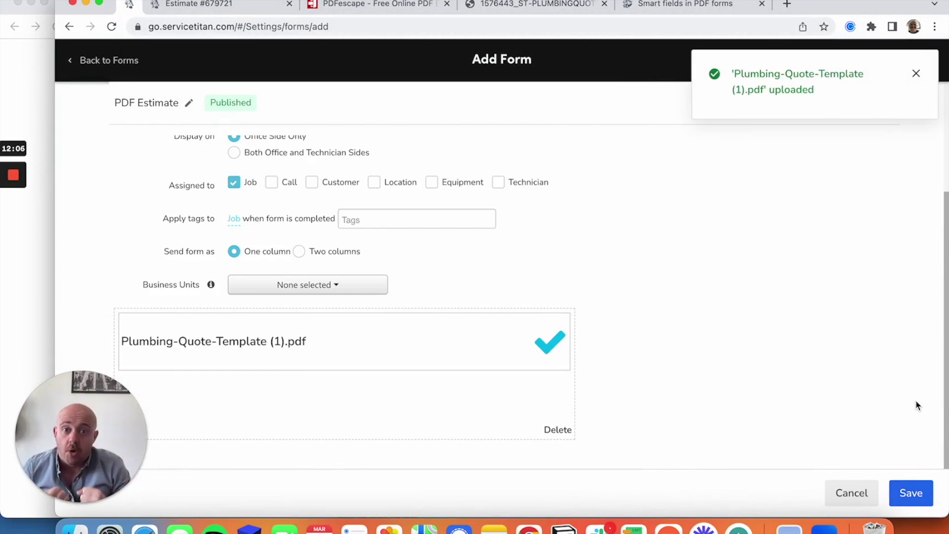
Find the IMI1P invoice item code in the smart-field codes table
left_click(684, 4)
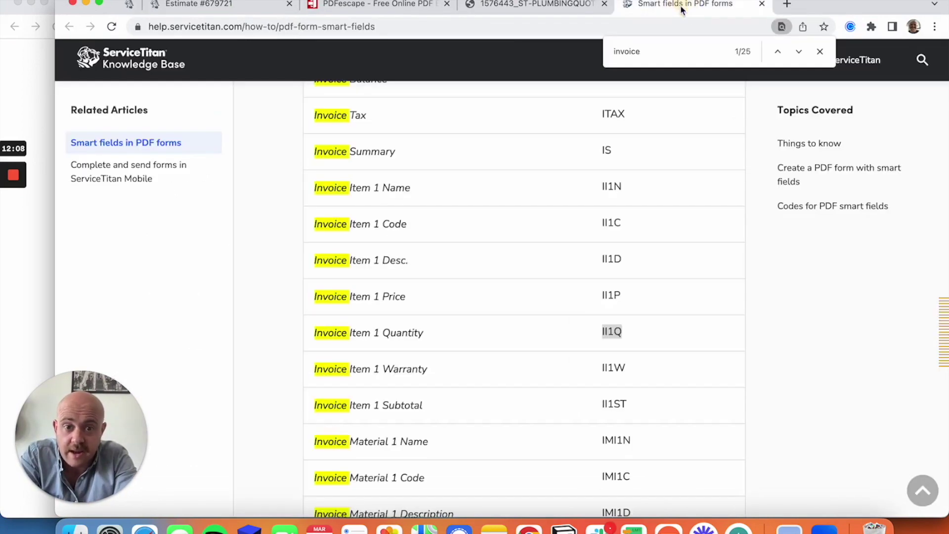
scroll(495, 280, "down", 6)
scroll(497, 282, "down", 6)
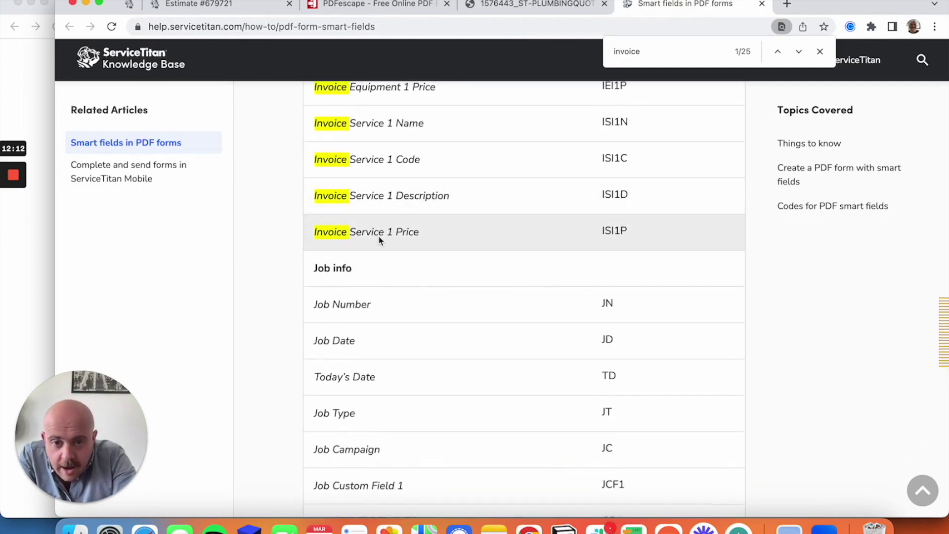
scroll(488, 289, "down", 15)
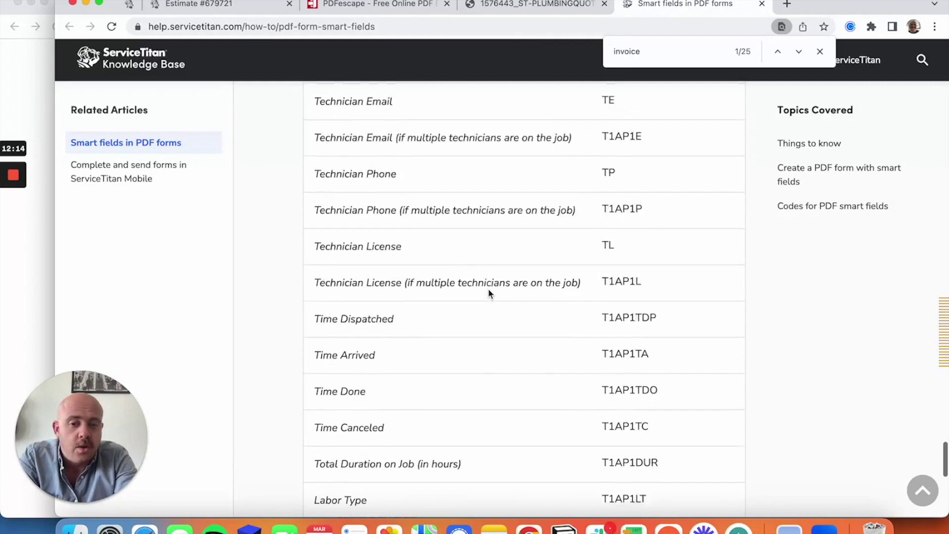
scroll(488, 288, "down", 5)
scroll(488, 289, "up", 18)
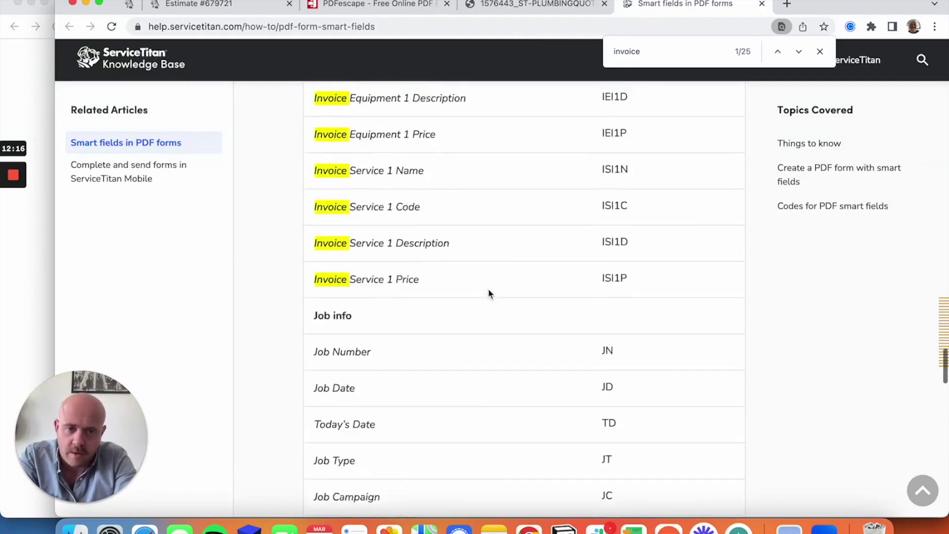
scroll(488, 289, "up", 3)
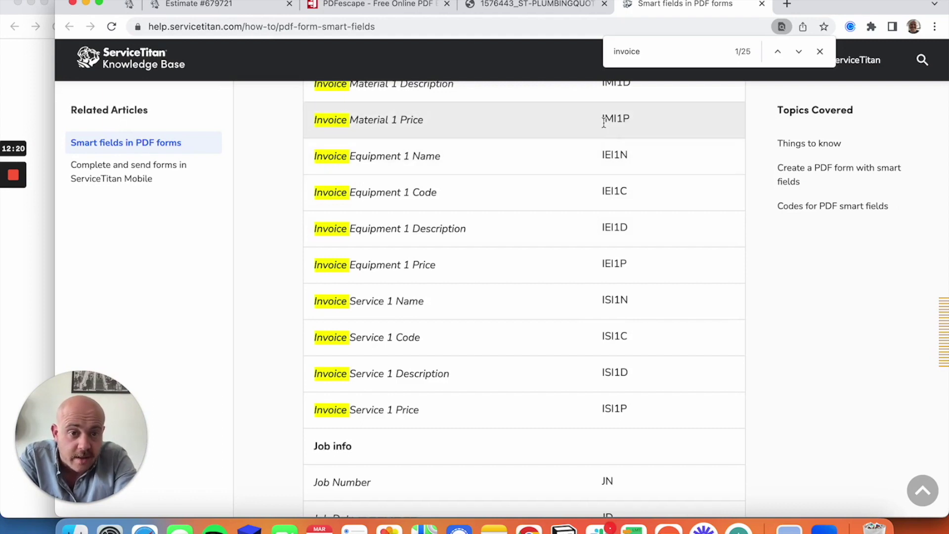
left_click_drag(605, 120, 624, 120)
left_click(625, 121)
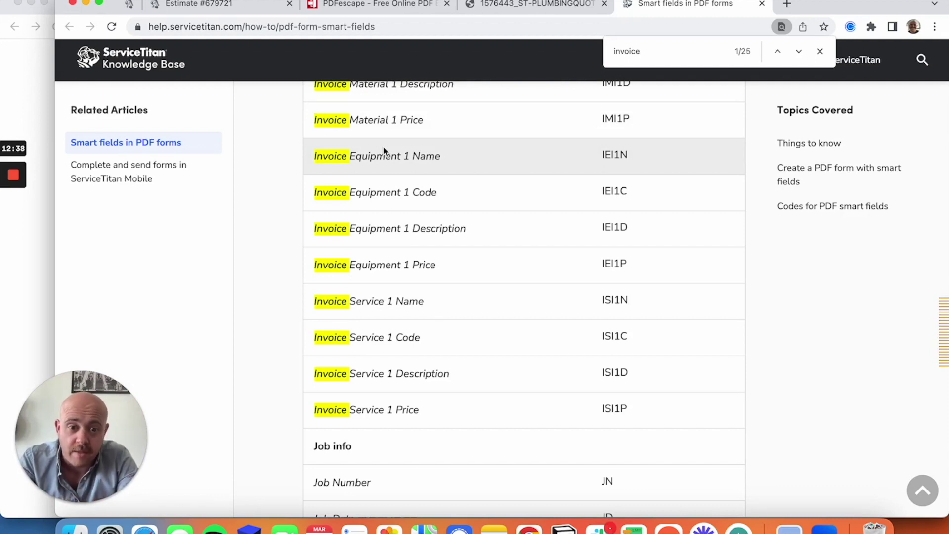
Look up the ISI1P Invoice Service 1 Price code, then return to Add Form
scroll(385, 151, "down", 3)
scroll(588, 344, "down", 3)
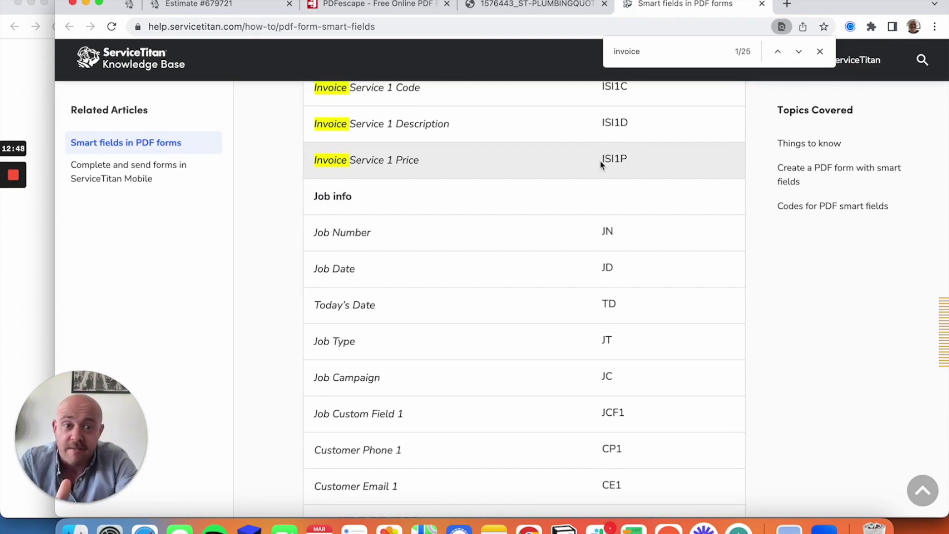
left_click_drag(602, 165, 678, 166)
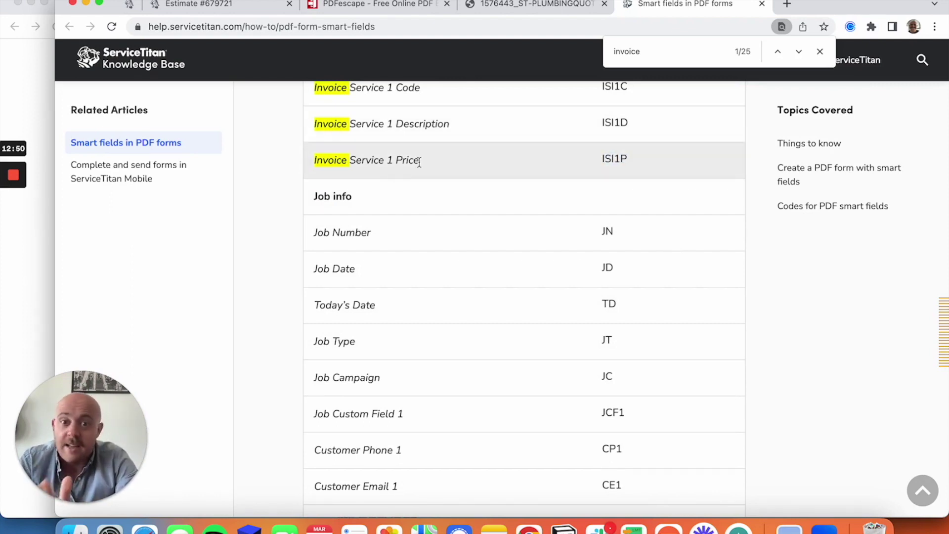
left_click(407, 158)
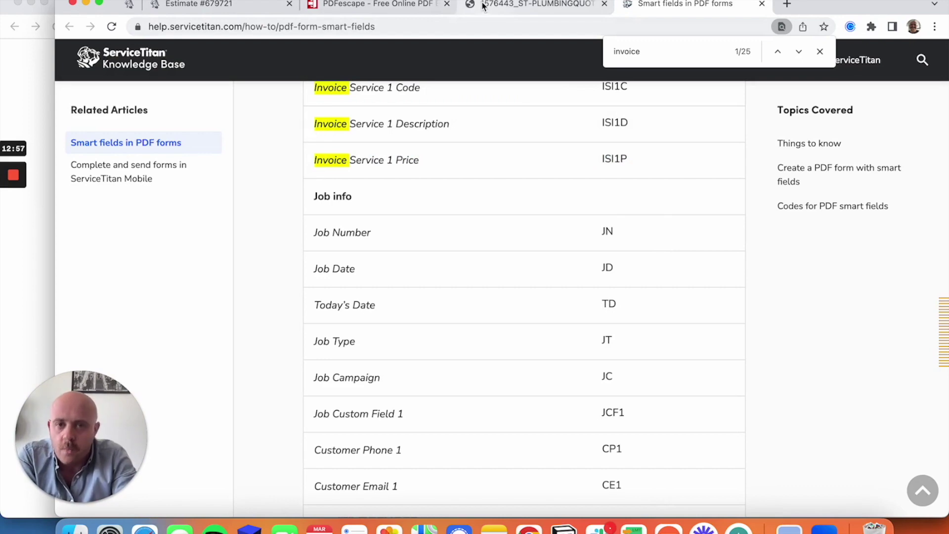
left_click(129, 5)
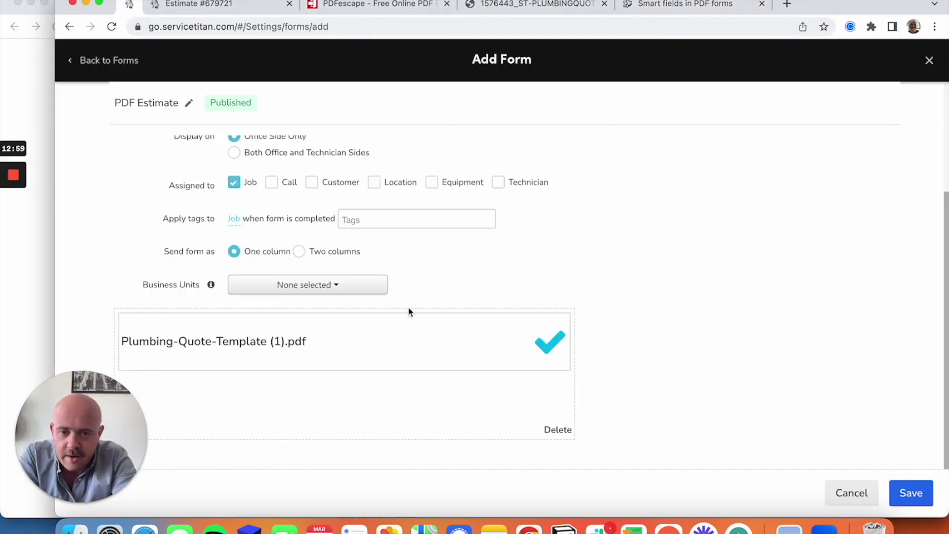
Save the PDF Estimate form and view Job #669326's auto-filled plumbing quote PDF
left_click(921, 491)
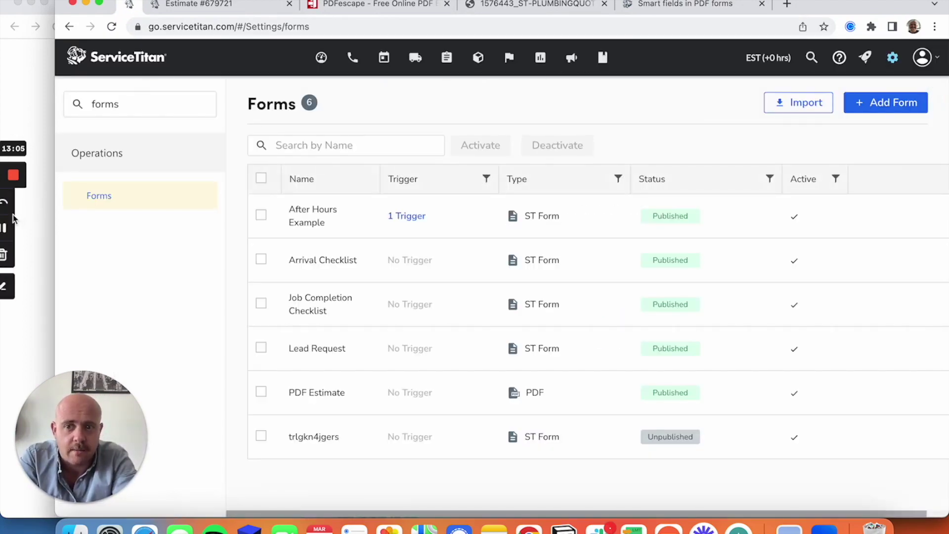
left_click(10, 228)
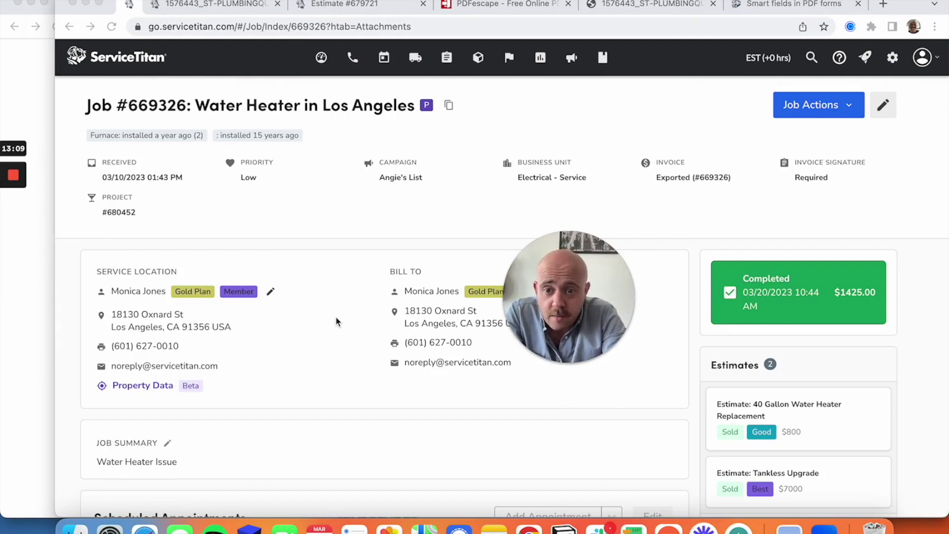
scroll(336, 323, "down", 3)
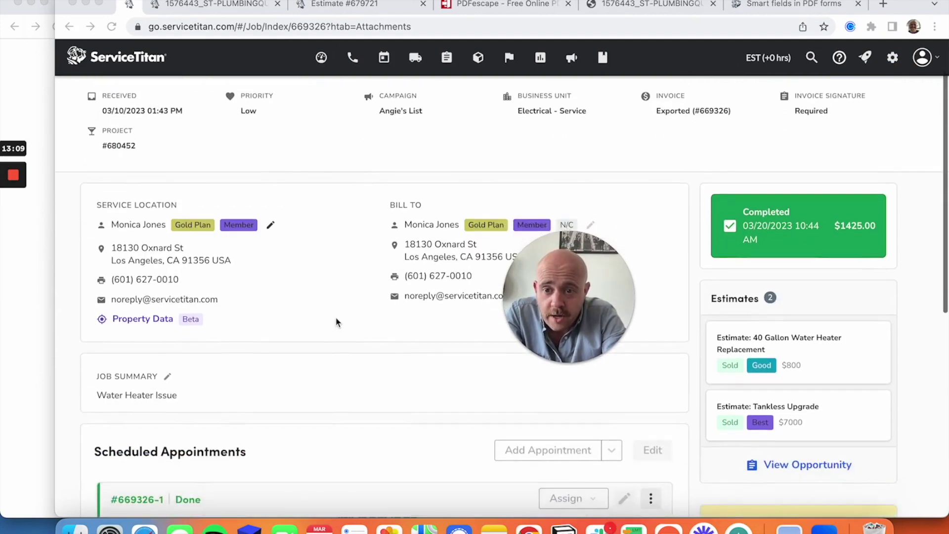
left_click(366, 5)
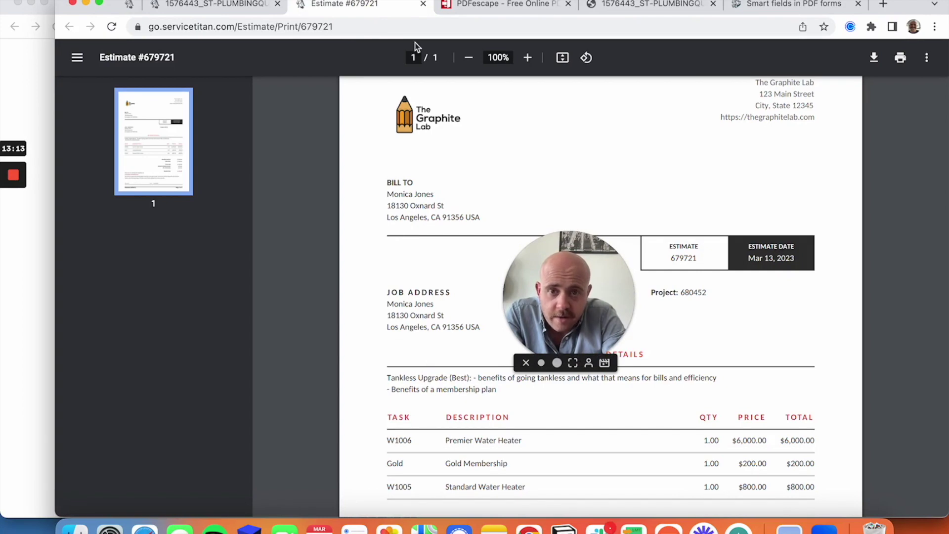
left_click(213, 5)
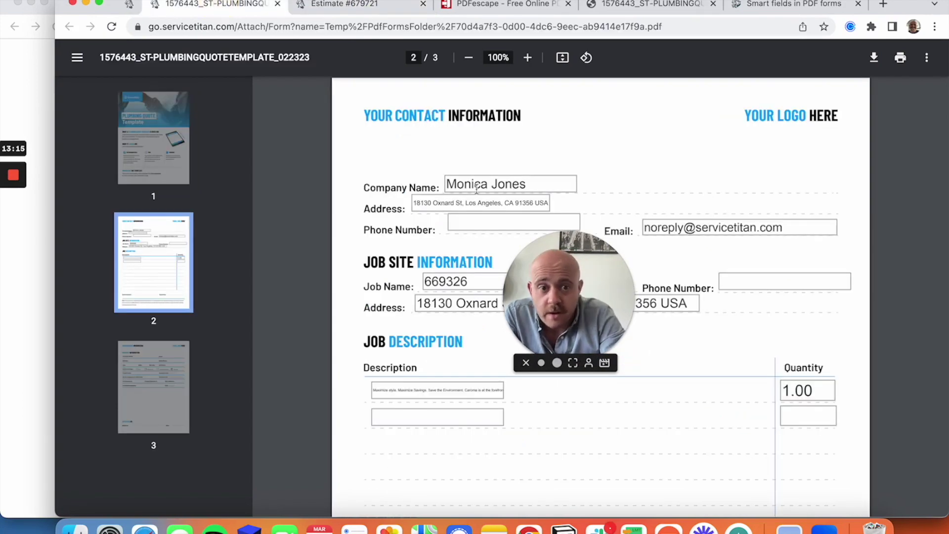
Inspect the filled quote's customer, job name, address and quantity 1.00 line item
scroll(681, 257, "down", 2)
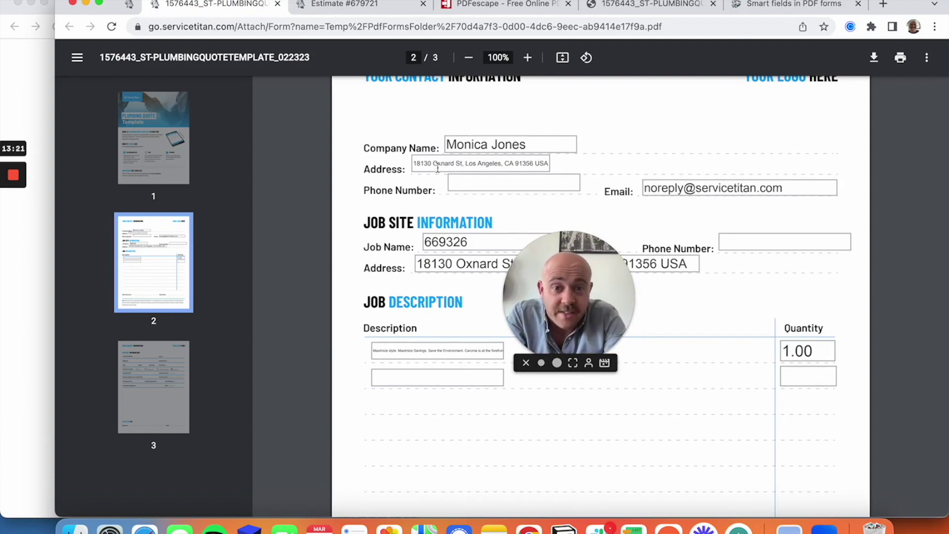
scroll(466, 170, "down", 2)
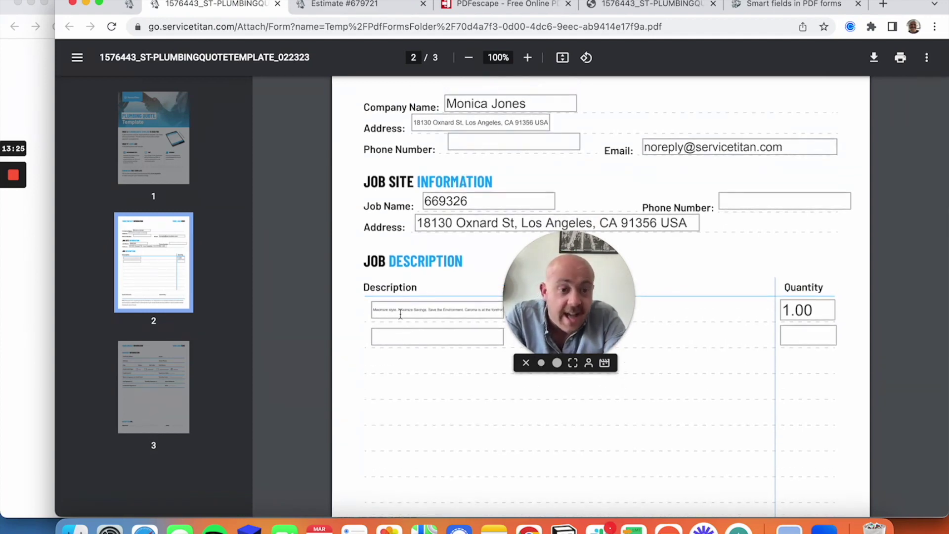
left_click_drag(568, 292, 474, 49)
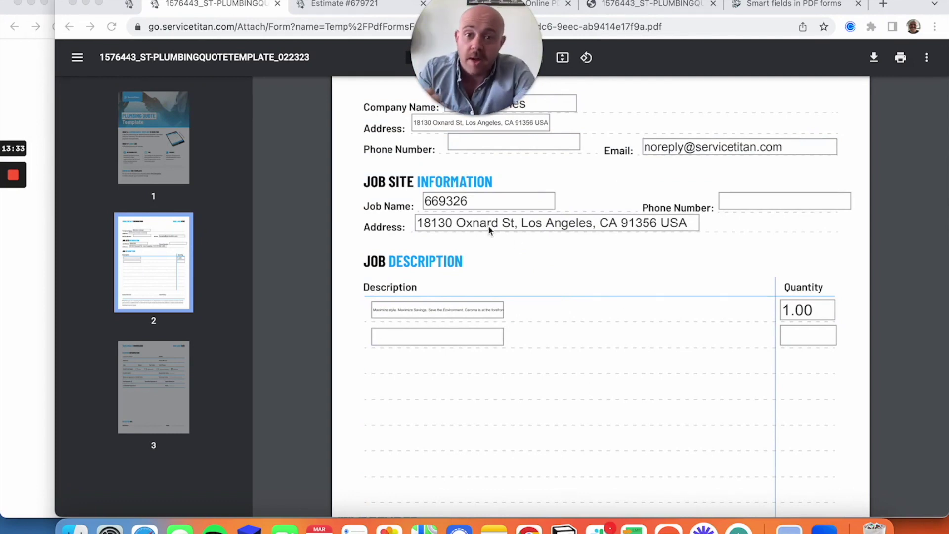
Open Job #669326's invoice showing one task at quantity 1.00 totalling $1,425.00
left_click(130, 4)
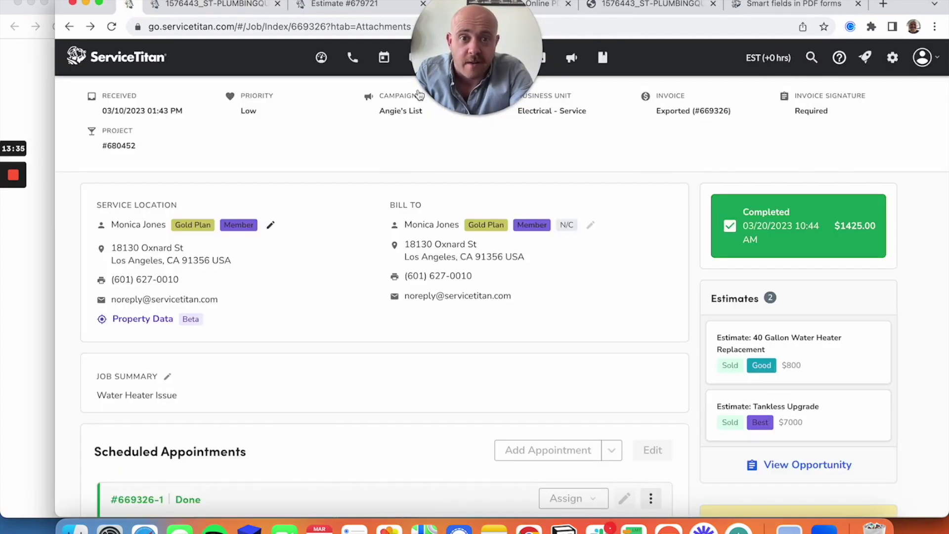
left_click(695, 111)
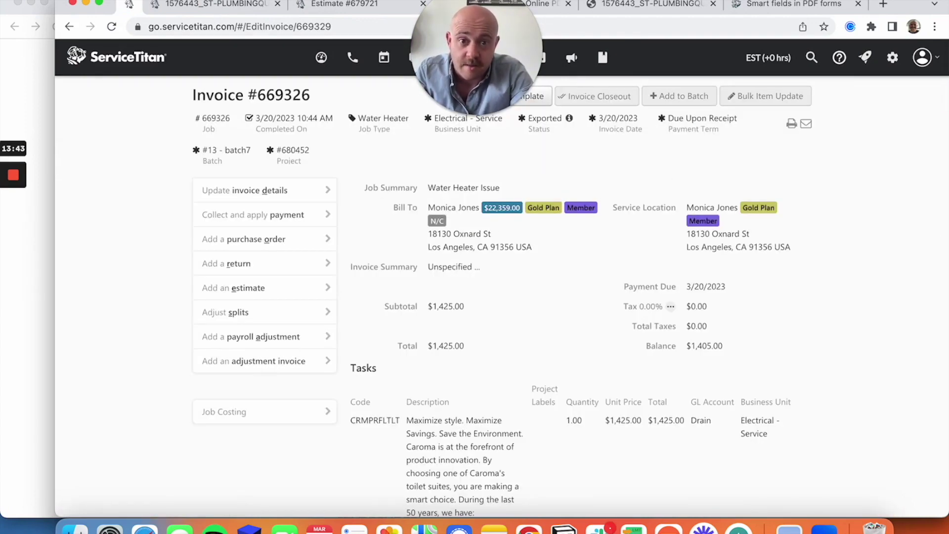
mouse_move(466, 80)
left_click_drag(465, 77, 314, 73)
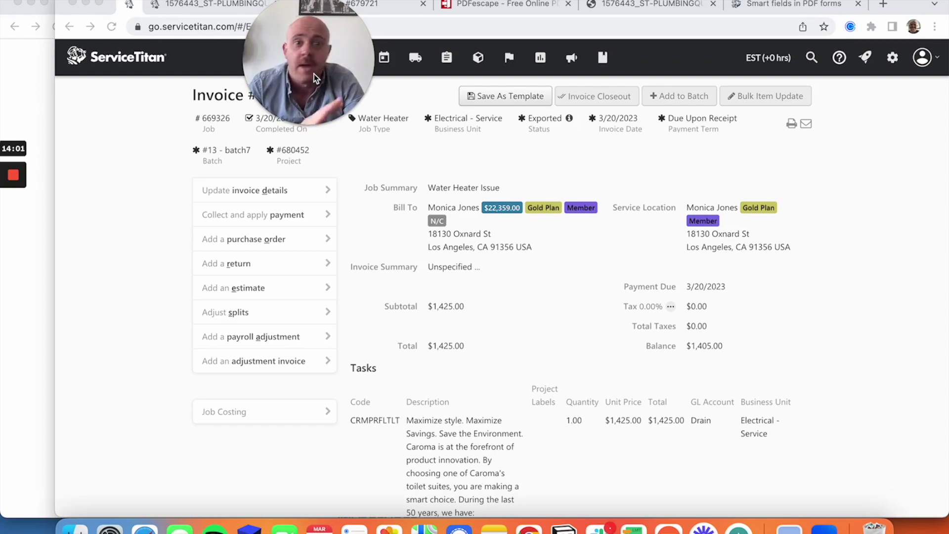
left_click(192, 5)
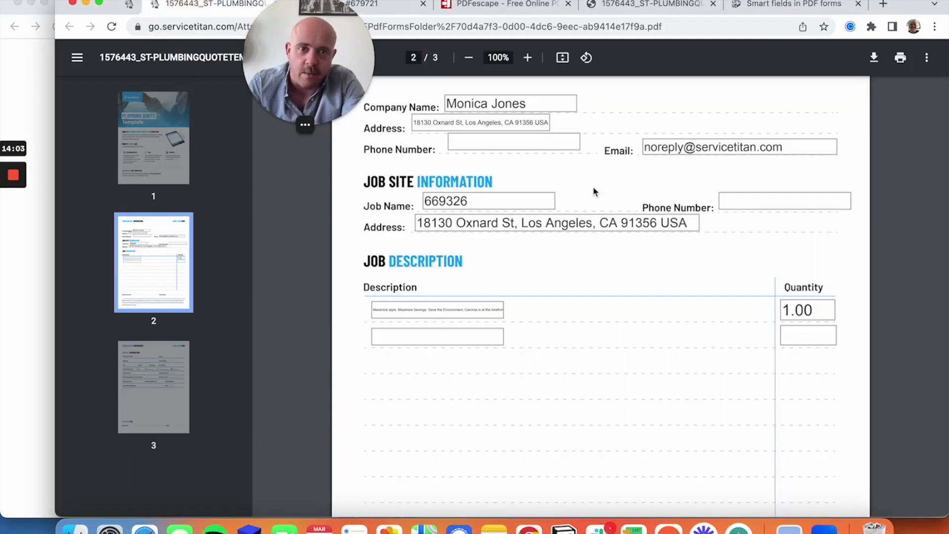
scroll(587, 316, "down", 10)
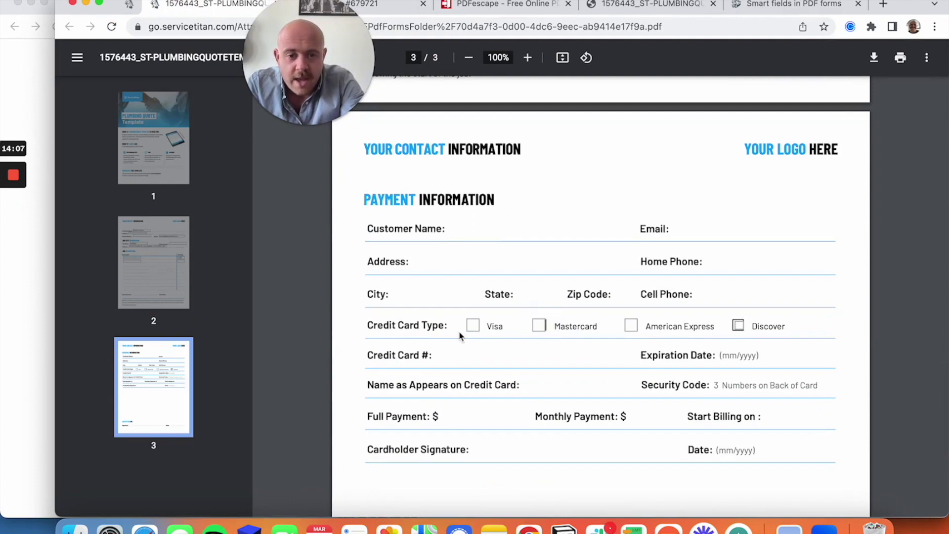
scroll(476, 332, "up", 10)
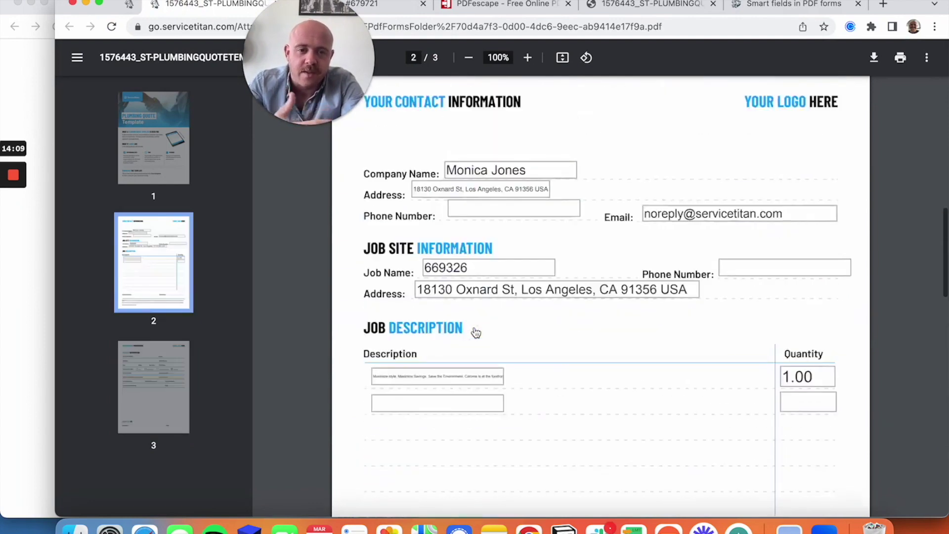
scroll(475, 332, "down", 3)
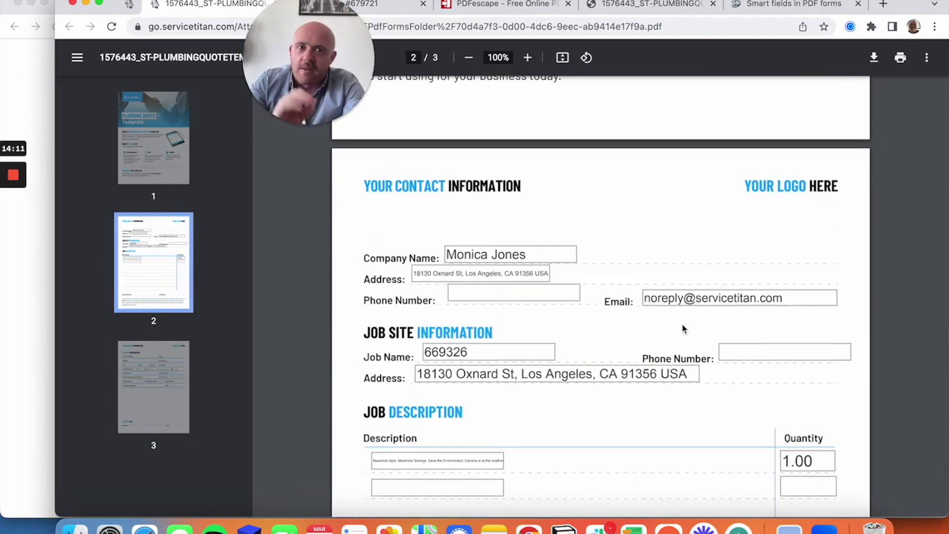
scroll(684, 329, "down", 3)
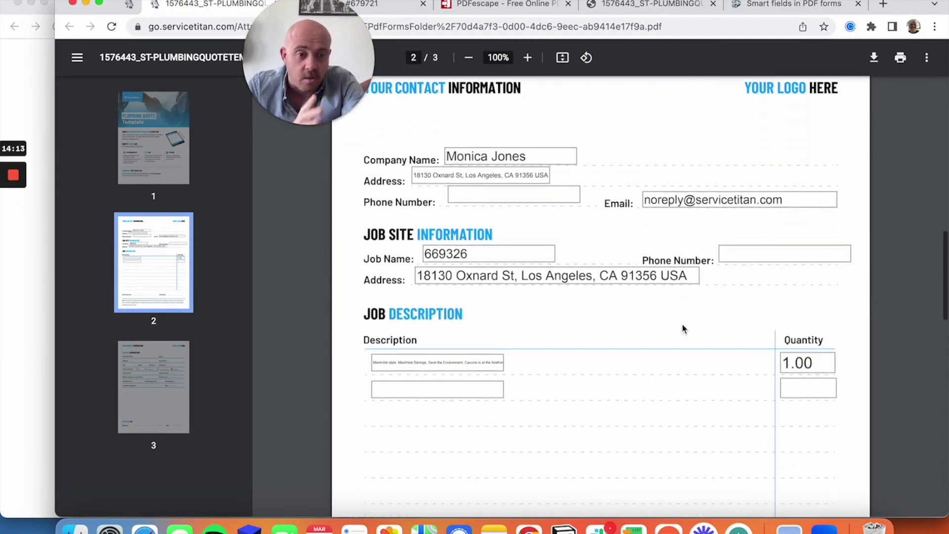
mouse_move(306, 94)
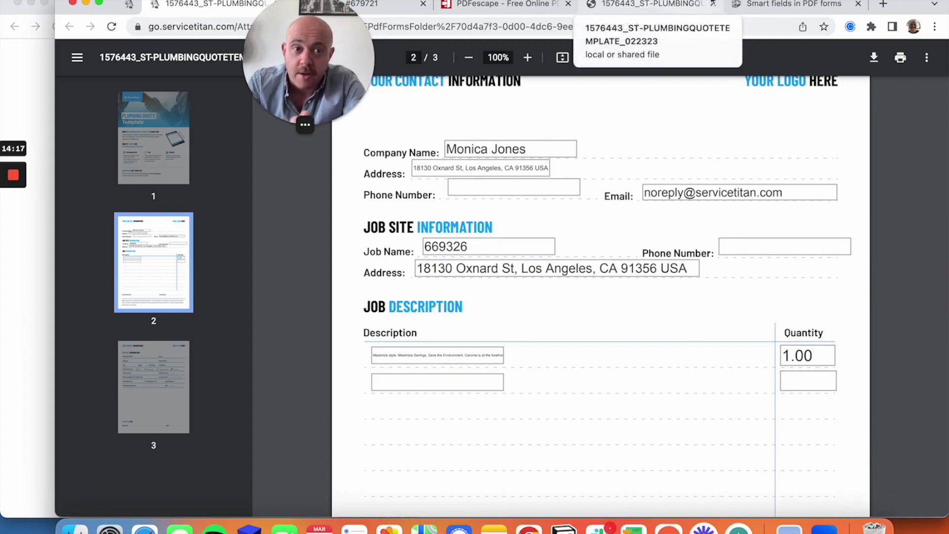
left_click(766, 6)
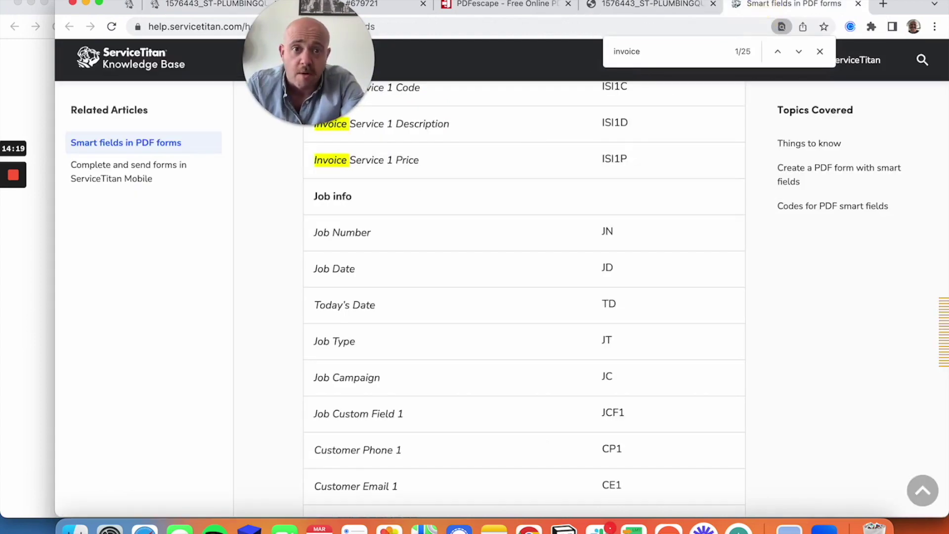
Show page 3 of the quote template with its Payment Information form in PDFescape
left_click(491, 10)
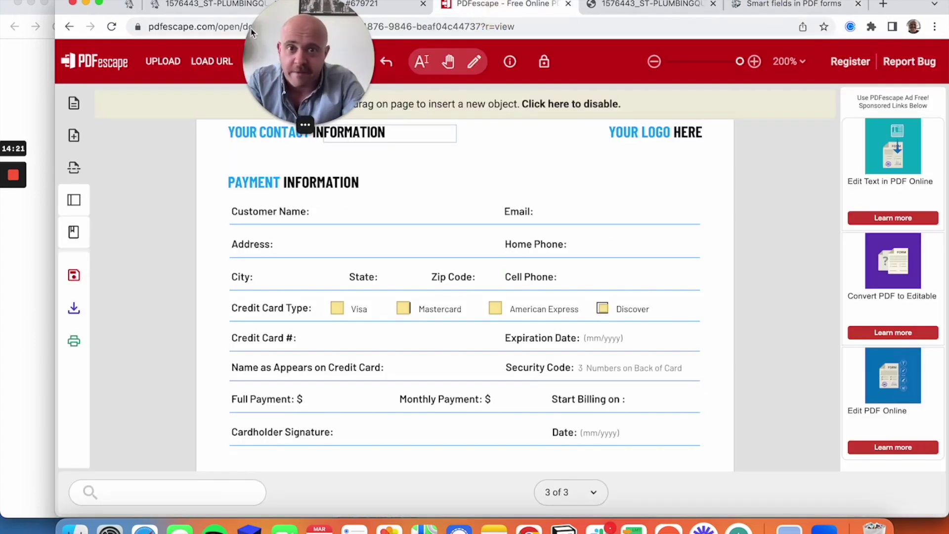
left_click_drag(289, 37, 583, 52)
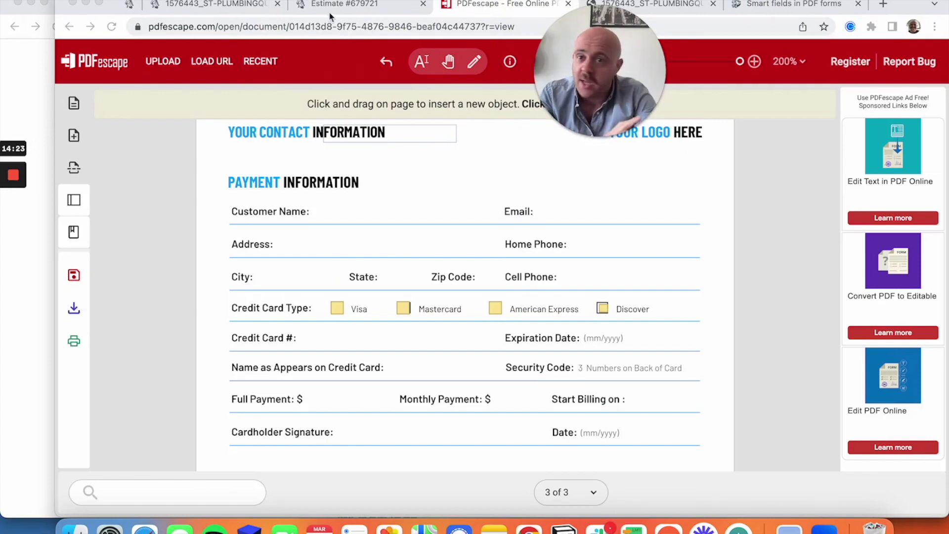